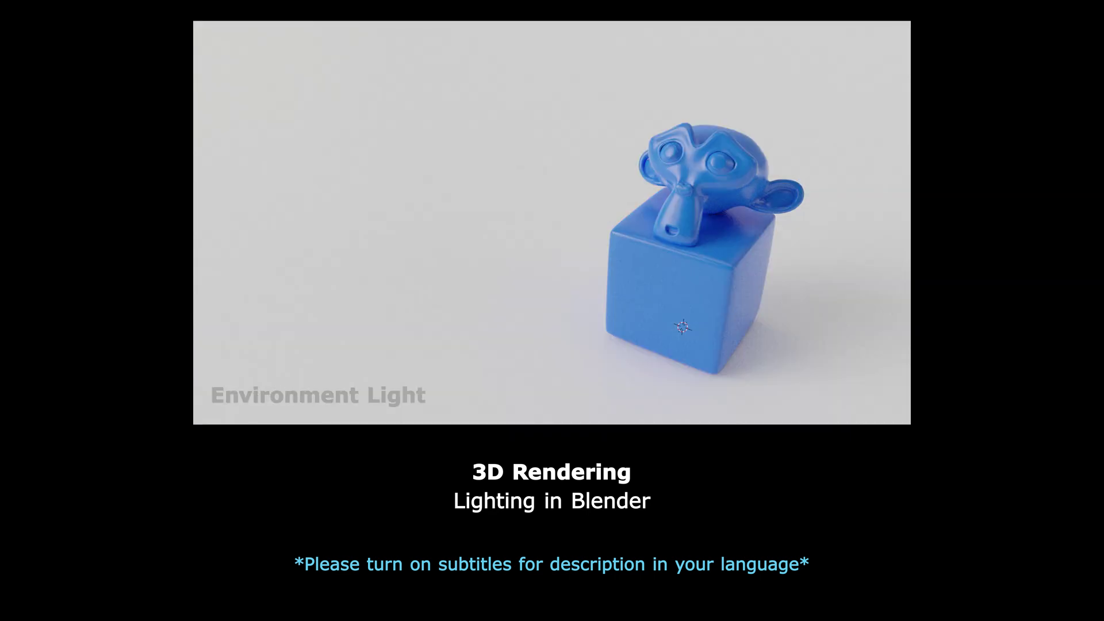
- Delete the default light and camera from the scene
{"action": "left_click", "coordinate": [582, 106]}
{"action": "left_click", "coordinate": [241, 264], "text": "shift"}
{"action": "key", "text": "Delete"}
{"action": "left_click", "coordinate": [443, 279]}
- Add a 0.15 m, 2-segment Bevel modifier and a Subdivision Surface modifier to the cube
{"action": "left_click", "coordinate": [922, 386]}
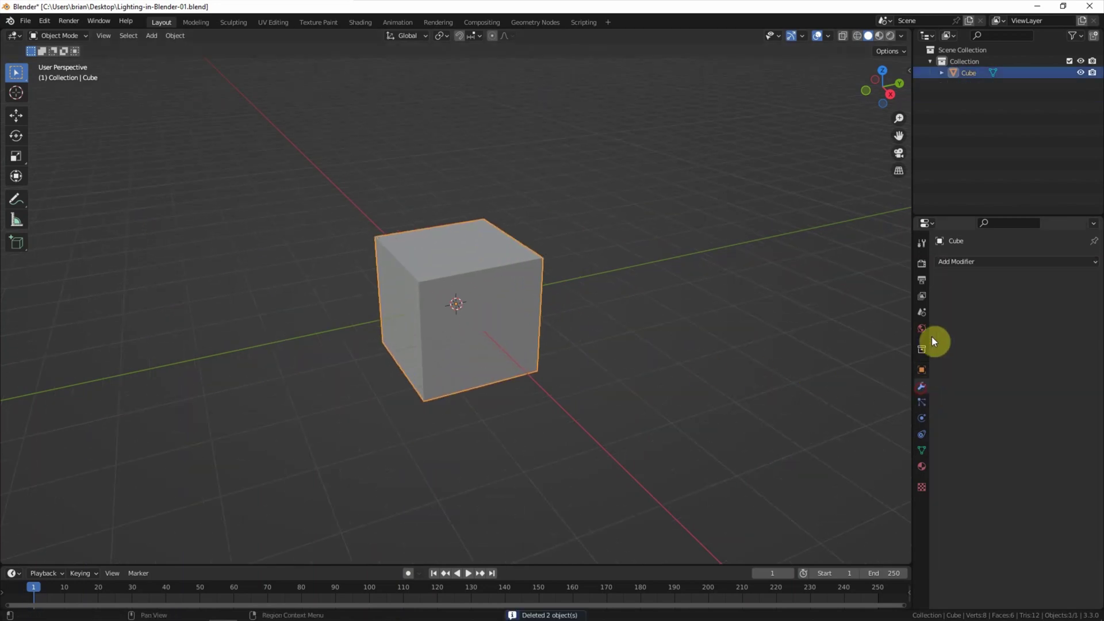
{"action": "left_click", "coordinate": [964, 260]}
{"action": "left_click", "coordinate": [889, 309]}
{"action": "left_click", "coordinate": [1079, 339]}
{"action": "left_click", "coordinate": [1079, 327]}
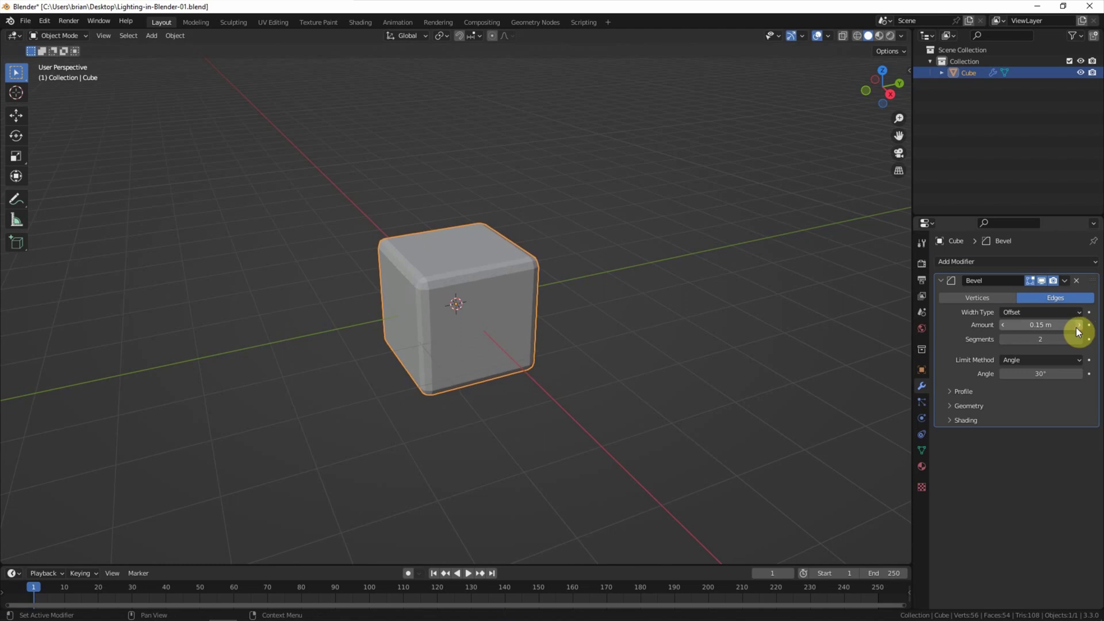
{"action": "left_click", "coordinate": [959, 280]}
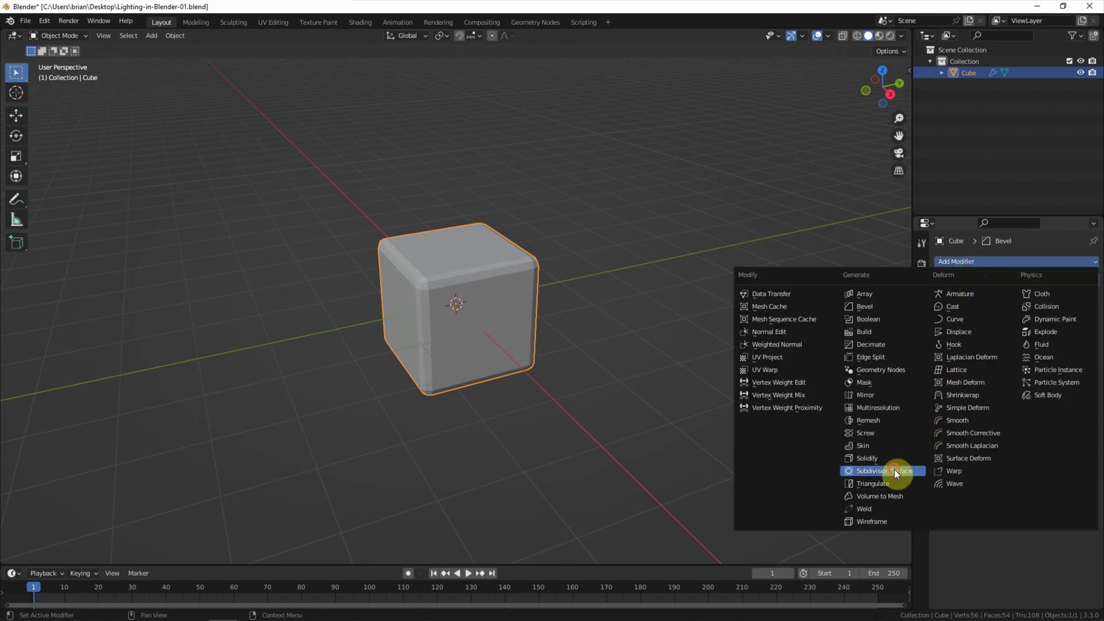
{"action": "left_click", "coordinate": [895, 470]}
- Shade the cube smooth and deselect it
{"action": "left_click", "coordinate": [175, 35]}
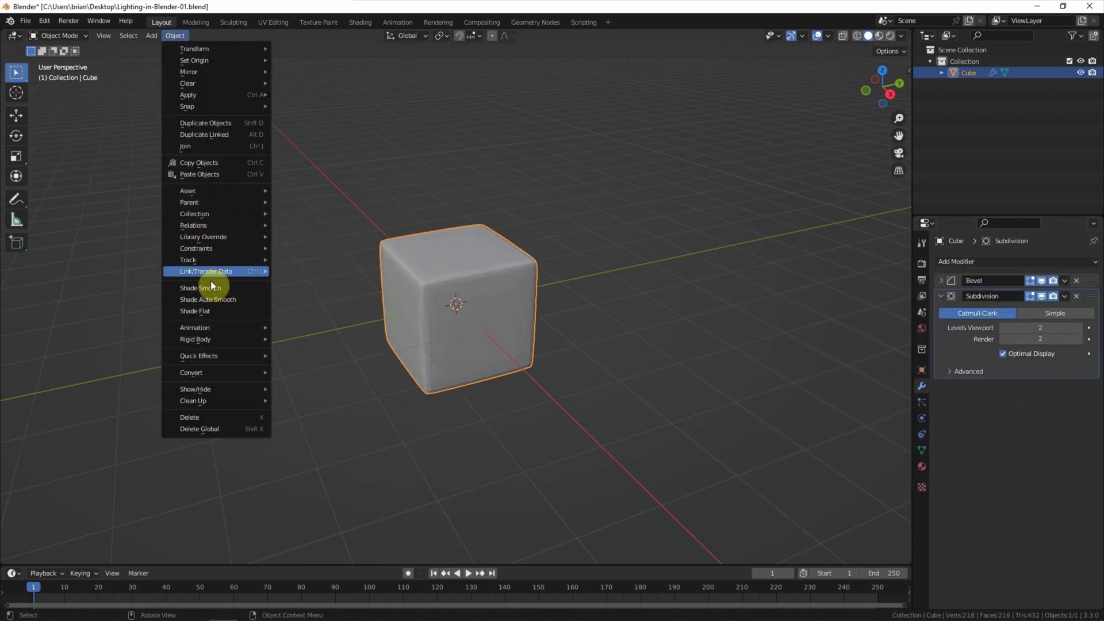
{"action": "left_click", "coordinate": [253, 288]}
{"action": "left_click", "coordinate": [278, 289]}
{"action": "scroll", "coordinate": [301, 278], "scroll_direction": "up", "scroll_amount": 2}
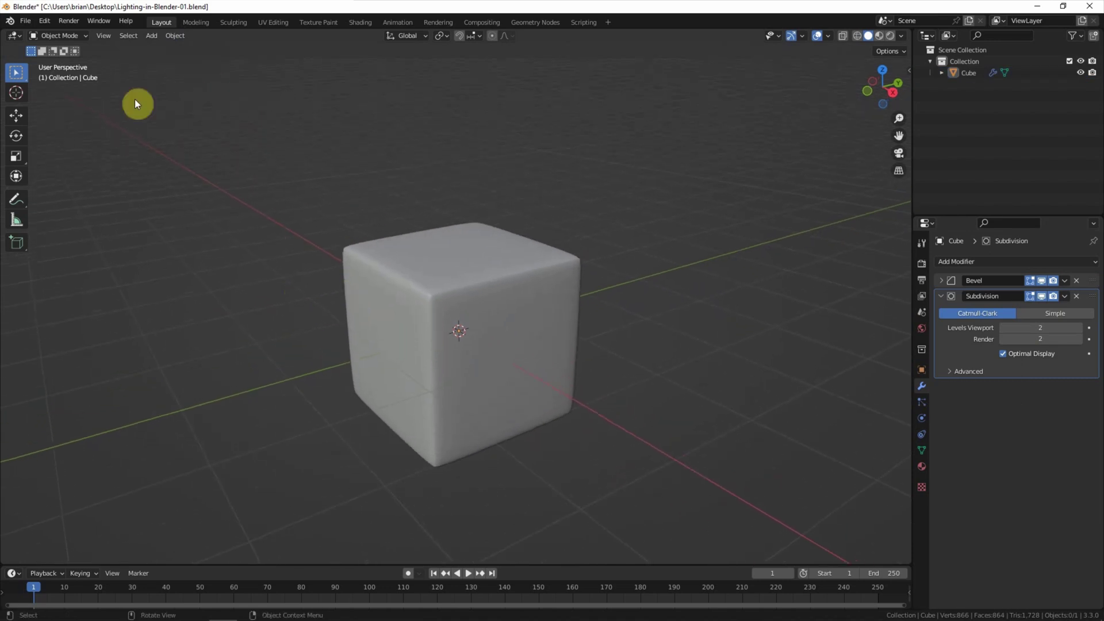
{"action": "left_click", "coordinate": [151, 35]}
- Add a Suzanne monkey head and lift it above the cube in Right Ortho view
{"action": "left_click", "coordinate": [270, 153]}
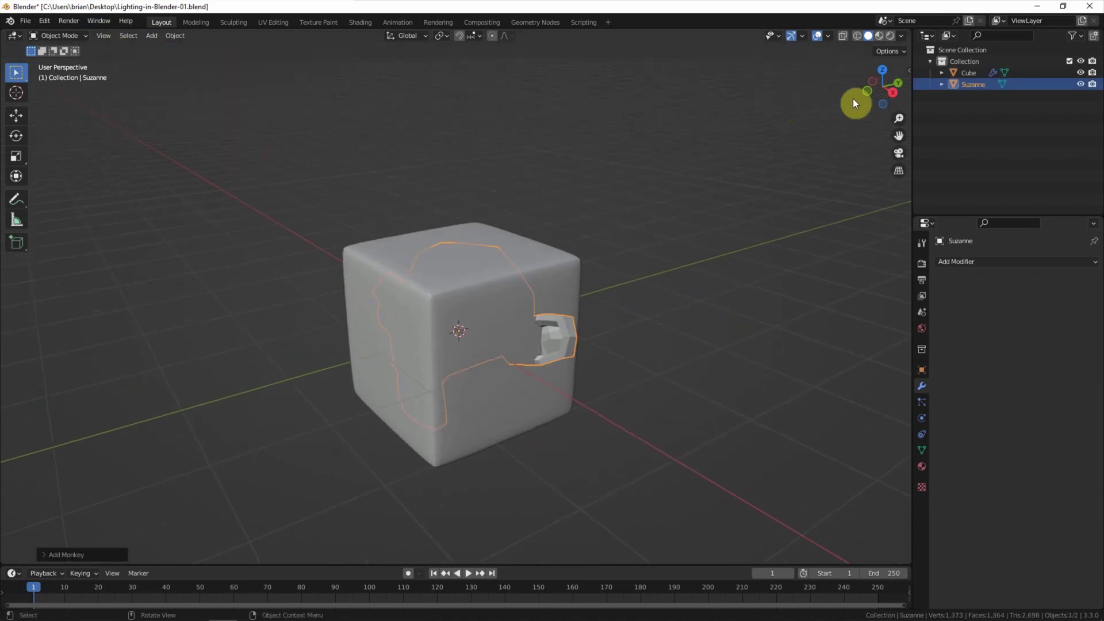
{"action": "left_click", "coordinate": [893, 92]}
{"action": "left_click", "coordinate": [16, 115]}
{"action": "left_click_drag", "start_coordinate": [446, 288], "coordinate": [453, 138]}
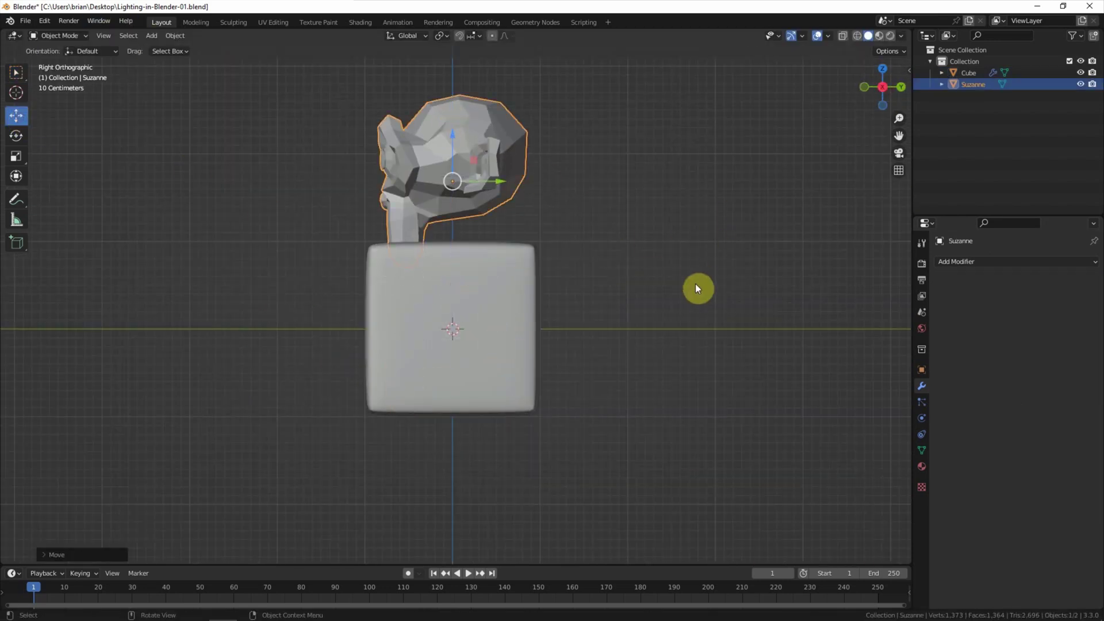
- Tilt the monkey and rest it on top of the cube
{"action": "key", "text": "r"}
{"action": "left_click", "coordinate": [591, 399]}
{"action": "key", "text": "g"}
{"action": "left_click", "coordinate": [603, 416]}
{"action": "middle_click_drag", "start_coordinate": [603, 416], "coordinate": [629, 330]}
{"action": "left_click", "coordinate": [16, 72]}
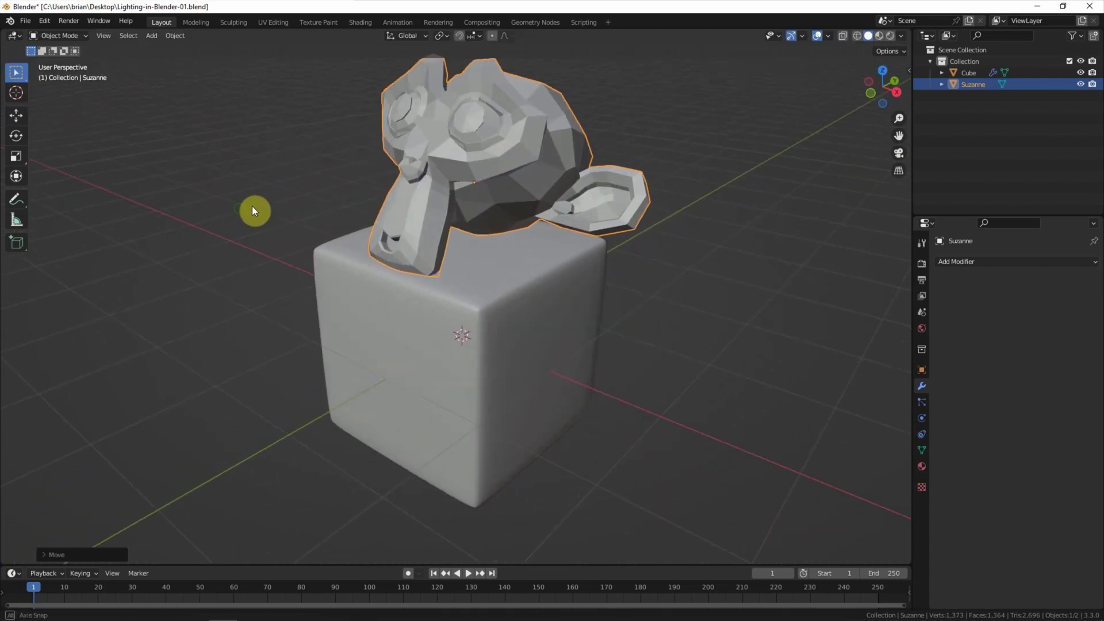
{"action": "middle_click_drag", "start_coordinate": [252, 206], "coordinate": [549, 213]}
- Give the monkey a level-2 Subdivision Surface modifier and shade it smooth
{"action": "left_click", "coordinate": [964, 265]}
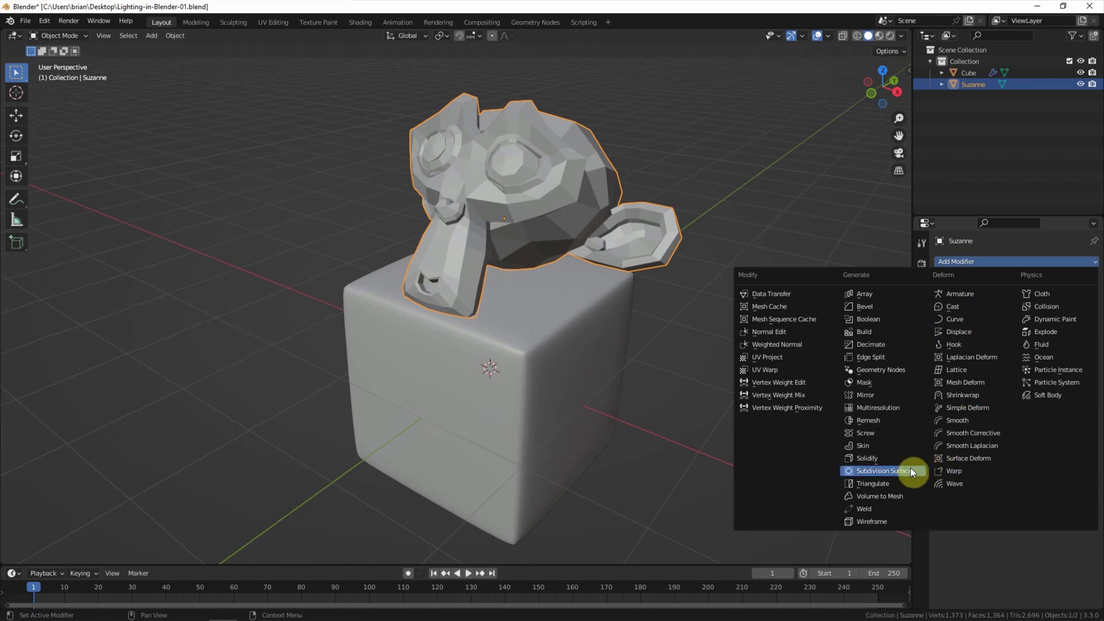
{"action": "left_click", "coordinate": [909, 470]}
{"action": "left_click", "coordinate": [1078, 313]}
{"action": "left_click", "coordinate": [174, 36]}
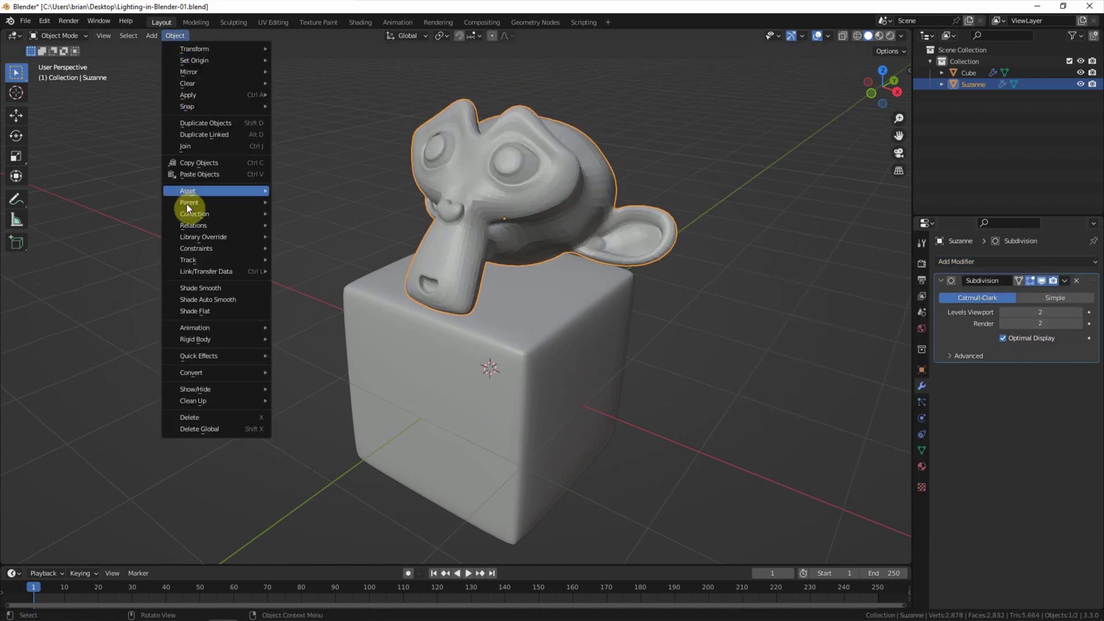
{"action": "left_click", "coordinate": [191, 288]}
{"action": "left_click", "coordinate": [192, 288]}
- Add a plane and scale it up into a floor
{"action": "left_click", "coordinate": [152, 36]}
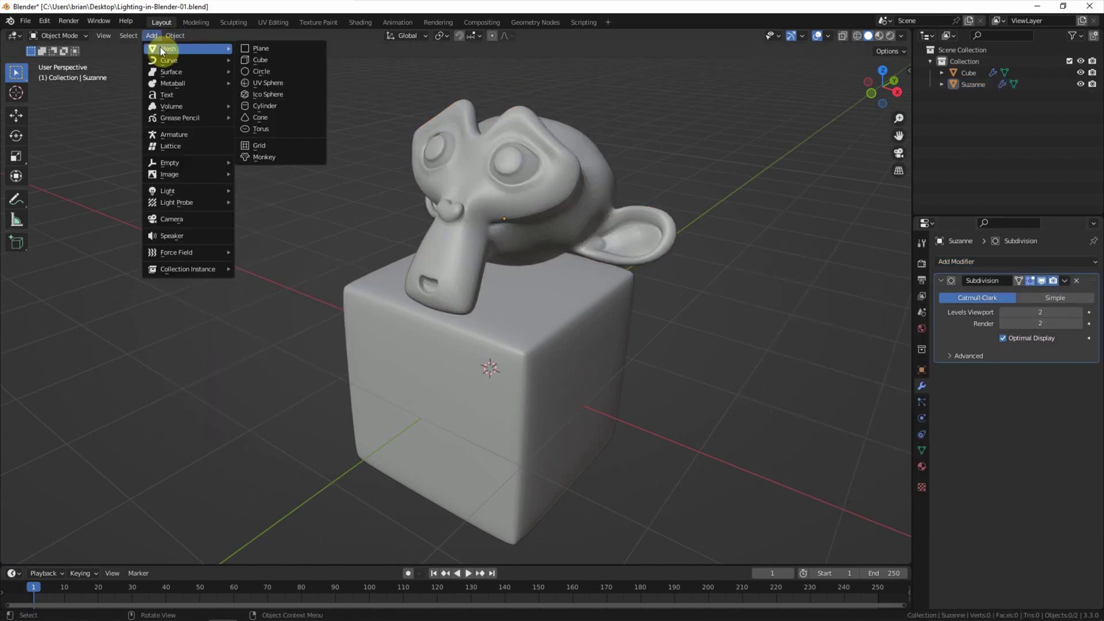
{"action": "left_click", "coordinate": [259, 48]}
{"action": "key", "text": "s"}
{"action": "left_click", "coordinate": [591, 377]}
- Raise the cube and monkey so they sit on the floor plane
{"action": "left_click", "coordinate": [515, 248]}
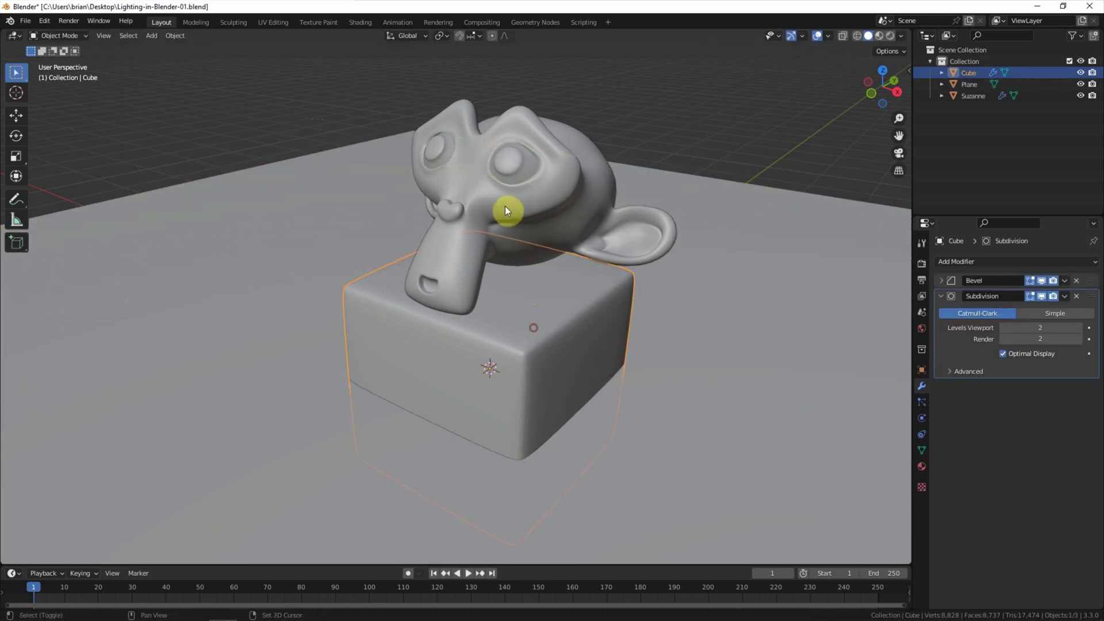
{"action": "left_click", "coordinate": [17, 115]}
{"action": "left_click", "coordinate": [490, 266], "text": "shift"}
{"action": "mouse_move", "coordinate": [490, 266]}
{"action": "left_mouse_down"}
{"action": "mouse_move", "coordinate": [505, 185]}
{"action": "mouse_move", "coordinate": [549, 136]}
{"action": "left_mouse_up"}
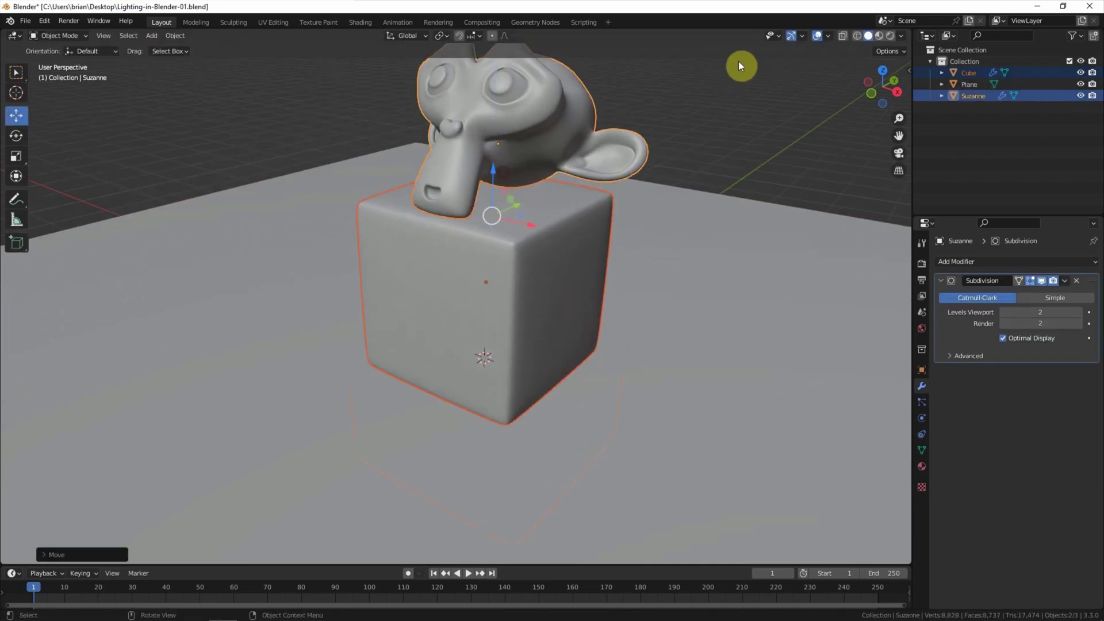
{"action": "left_click", "coordinate": [896, 91]}
{"action": "left_click", "coordinate": [308, 218]}
{"action": "middle_click_drag", "start_coordinate": [309, 219], "coordinate": [394, 253]}
{"action": "scroll", "coordinate": [403, 254], "scroll_direction": "down", "scroll_amount": 1}
- Scale the floor plane larger and switch to Material Preview shading
{"action": "left_click", "coordinate": [655, 373]}
{"action": "key", "text": "s"}
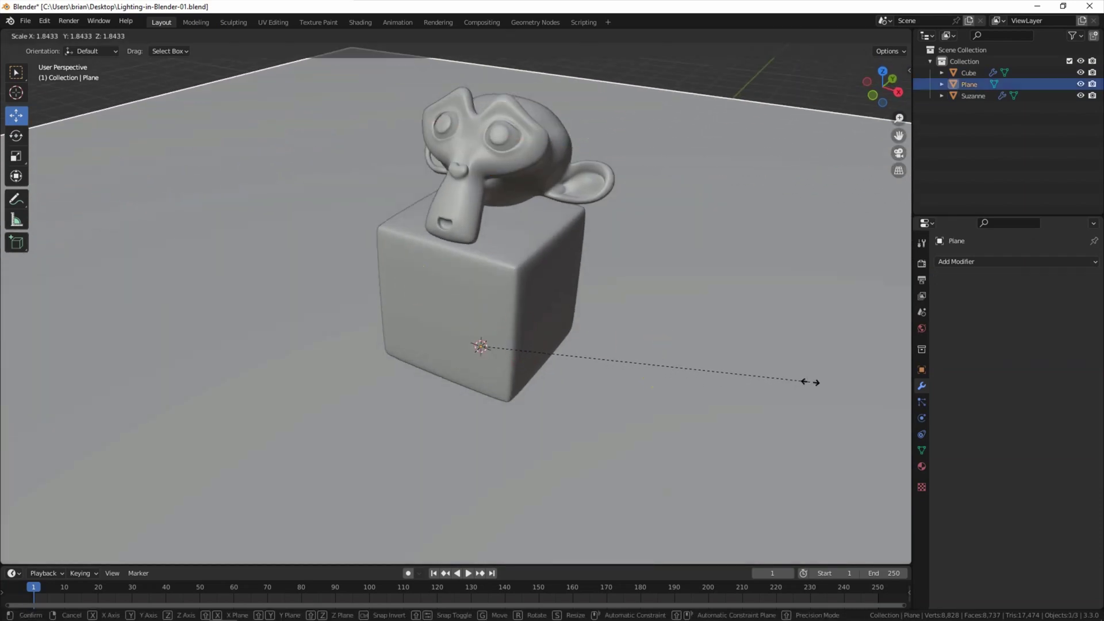
{"action": "left_click", "coordinate": [809, 382]}
{"action": "left_click", "coordinate": [16, 71]}
{"action": "scroll", "coordinate": [748, 302], "scroll_direction": "up", "scroll_amount": 2}
{"action": "scroll", "coordinate": [729, 326], "scroll_direction": "down", "scroll_amount": 1}
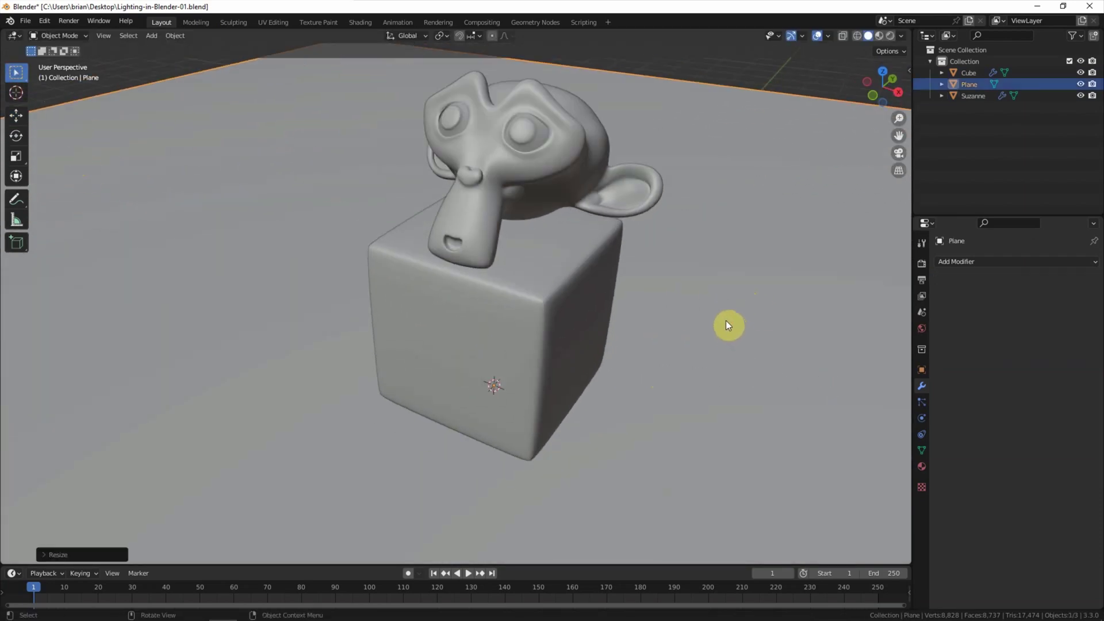
{"action": "left_click", "coordinate": [879, 35]}
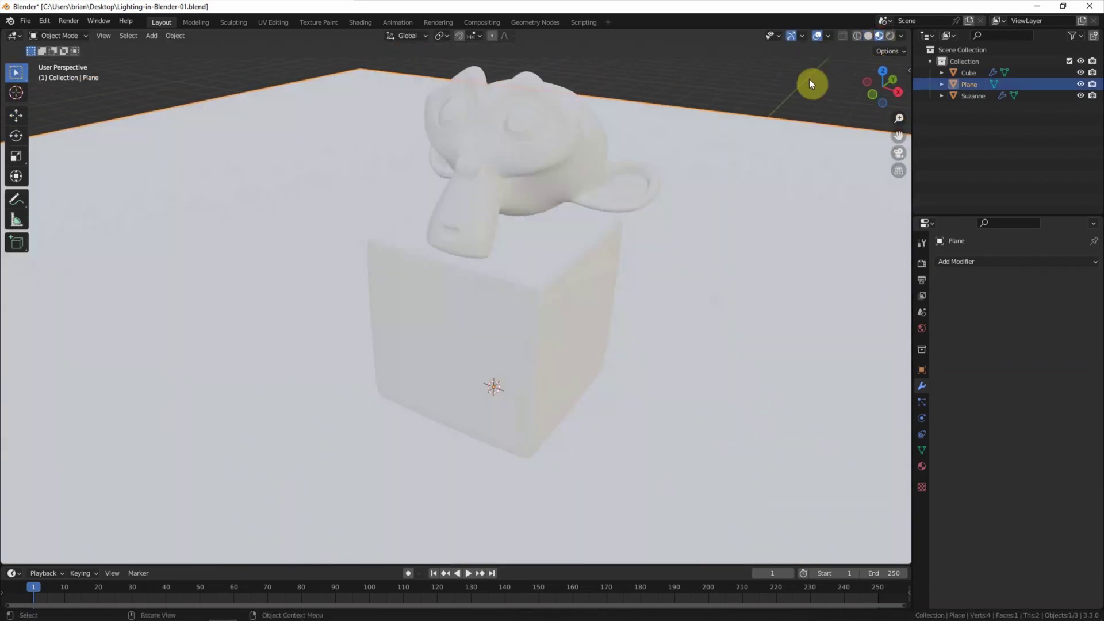
- Create a Gloss-Blue material on the monkey with blue base colour and 0.25 roughness
{"action": "left_click", "coordinate": [553, 149]}
{"action": "left_click", "coordinate": [923, 467]}
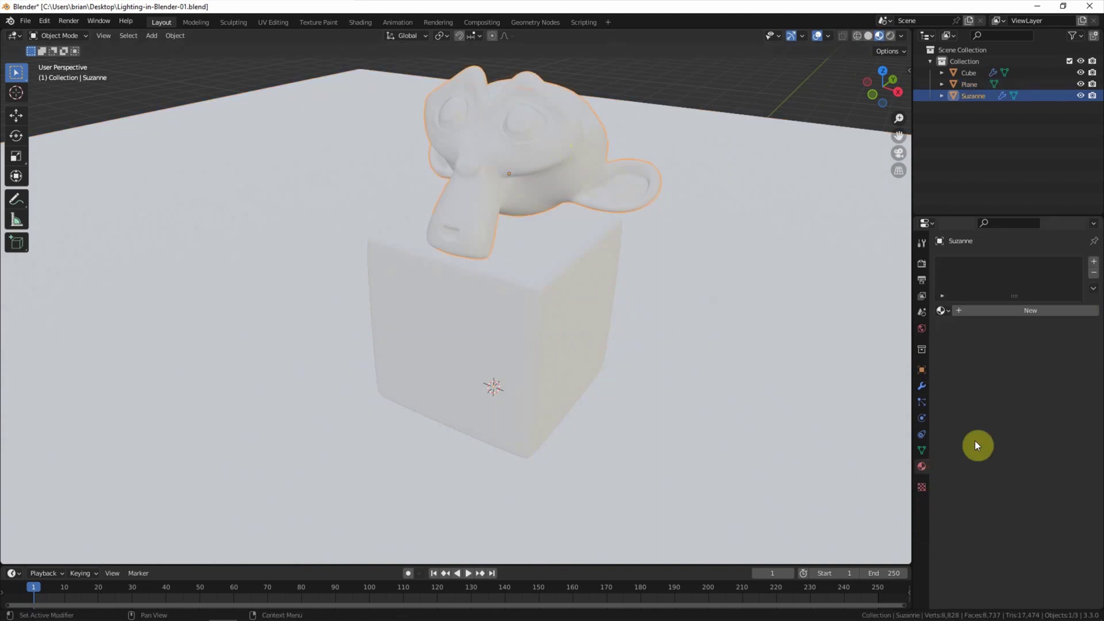
{"action": "left_click", "coordinate": [1033, 311]}
{"action": "double_click", "coordinate": [966, 311]}
{"action": "type", "text": "Gloss-Blue"}
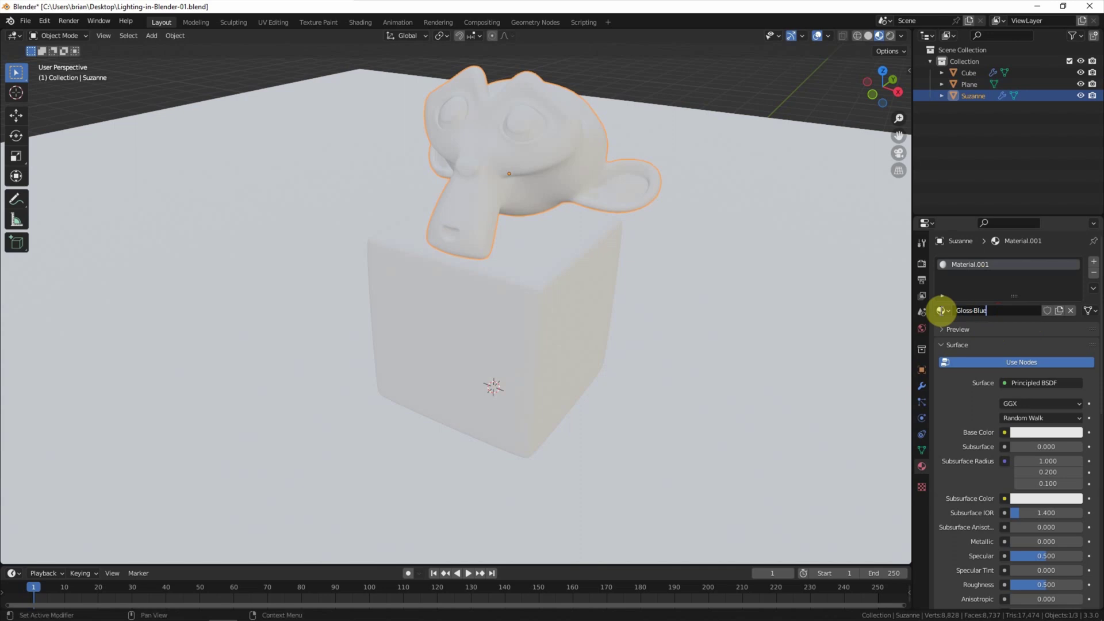
{"action": "left_click", "coordinate": [1046, 432]}
{"action": "left_click", "coordinate": [1047, 279]}
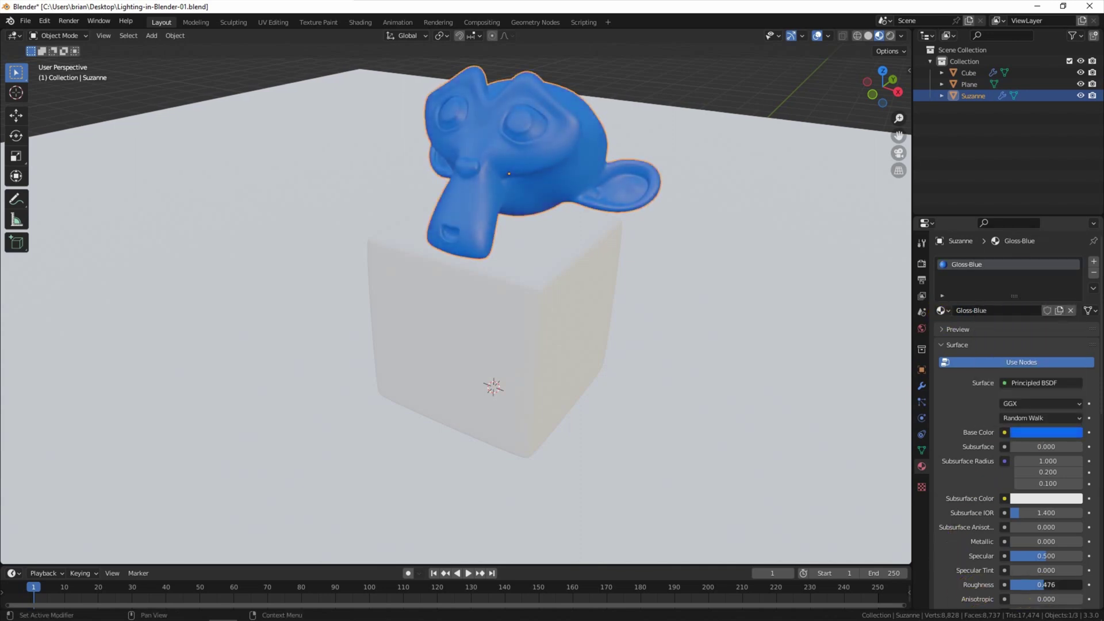
{"action": "left_click_drag", "start_coordinate": [1032, 584], "coordinate": [1012, 584]}
{"action": "left_click", "coordinate": [1058, 584]}
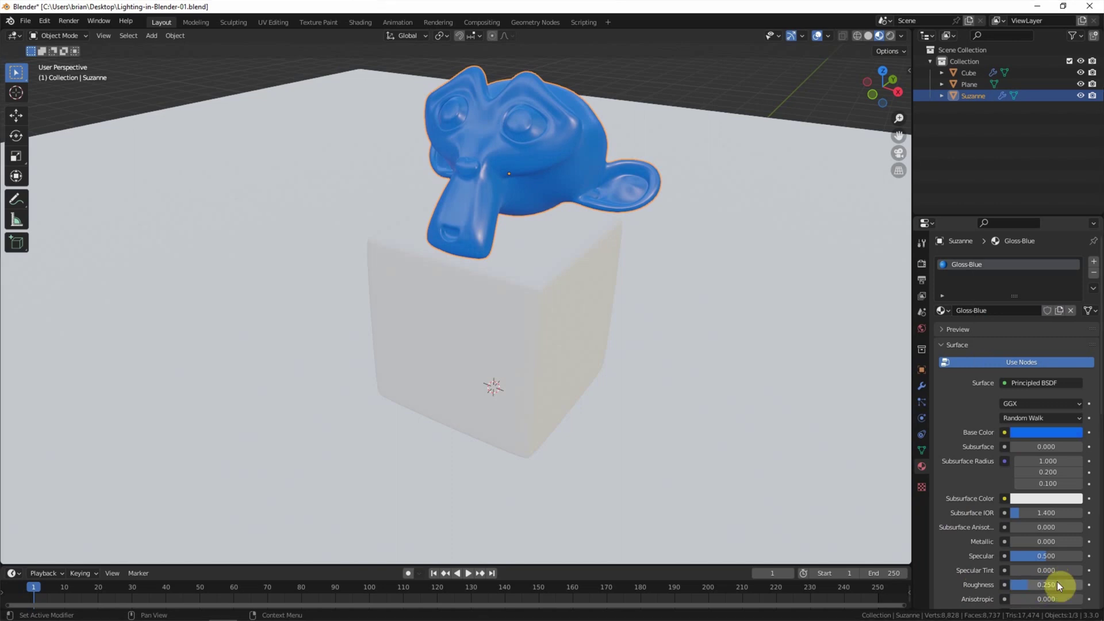
- Assign the Gloss-Blue material to the cube as well
{"action": "left_click", "coordinate": [522, 271]}
{"action": "left_click", "coordinate": [941, 310]}
{"action": "left_click", "coordinate": [990, 331]}
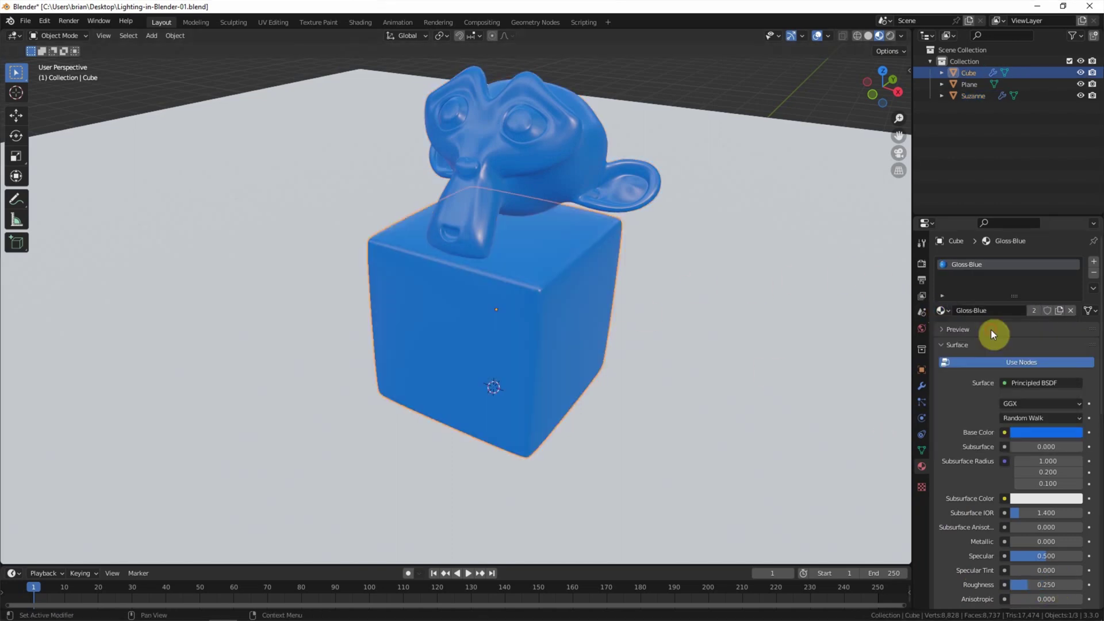
- Give the floor plane a Matt-White material and switch to Rendered shading
{"action": "left_click", "coordinate": [803, 205]}
{"action": "type", "text": "Matt-White"}
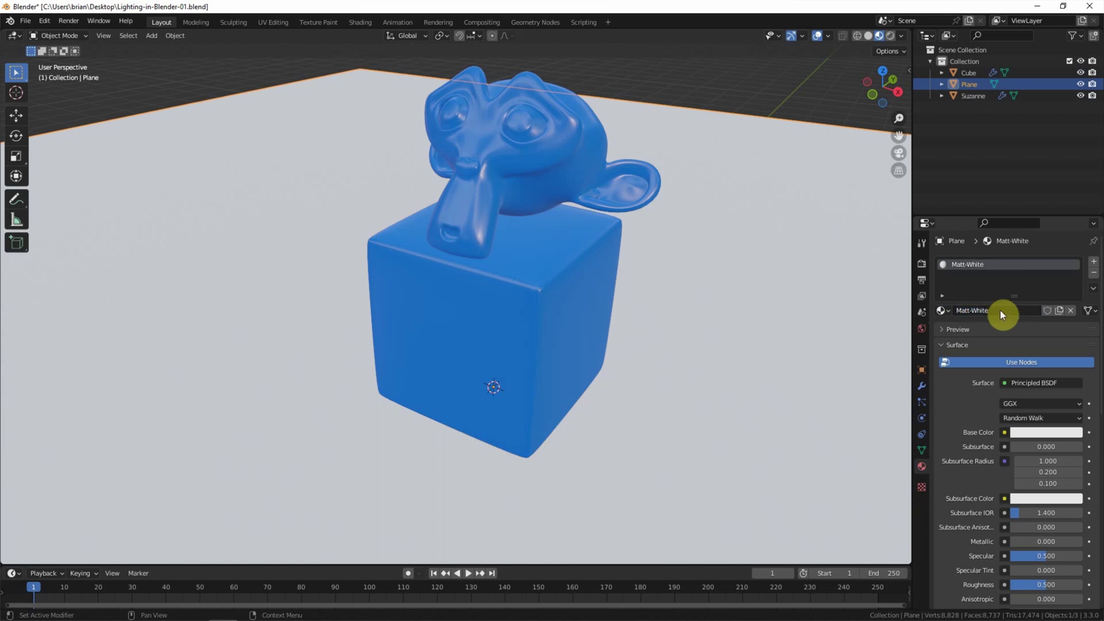
{"action": "left_click", "coordinate": [1017, 432]}
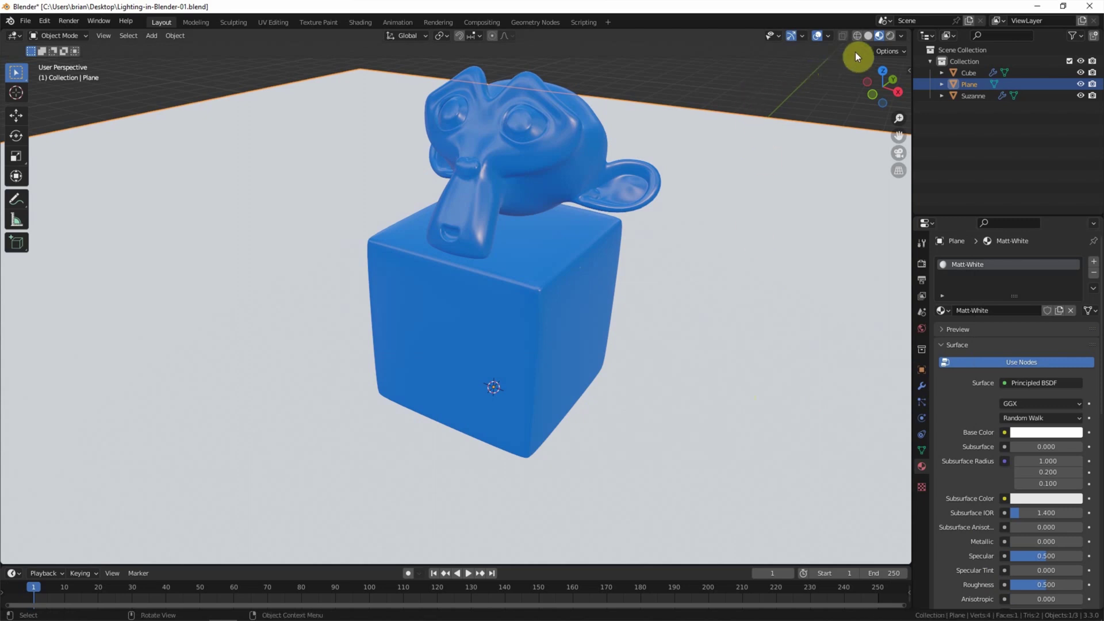
{"action": "left_click", "coordinate": [890, 36]}
{"action": "left_click", "coordinate": [922, 263]}
- Set render and viewport samples to 1024
{"action": "left_click", "coordinate": [1028, 297]}
{"action": "type", "text": "4"}
{"action": "key", "text": "Tab"}
{"action": "type", "text": "1024"}
{"action": "key", "text": "Return"}
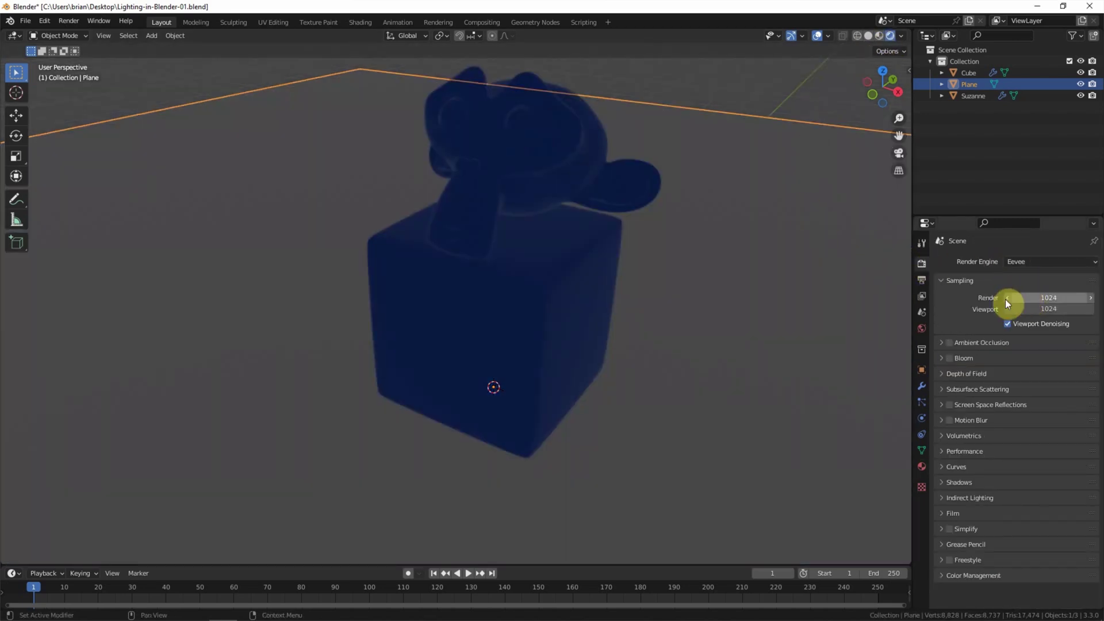
- Enlarge the lower timeline area and change it into a second 3D Viewport
{"action": "left_click_drag", "start_coordinate": [582, 563], "coordinate": [601, 334]}
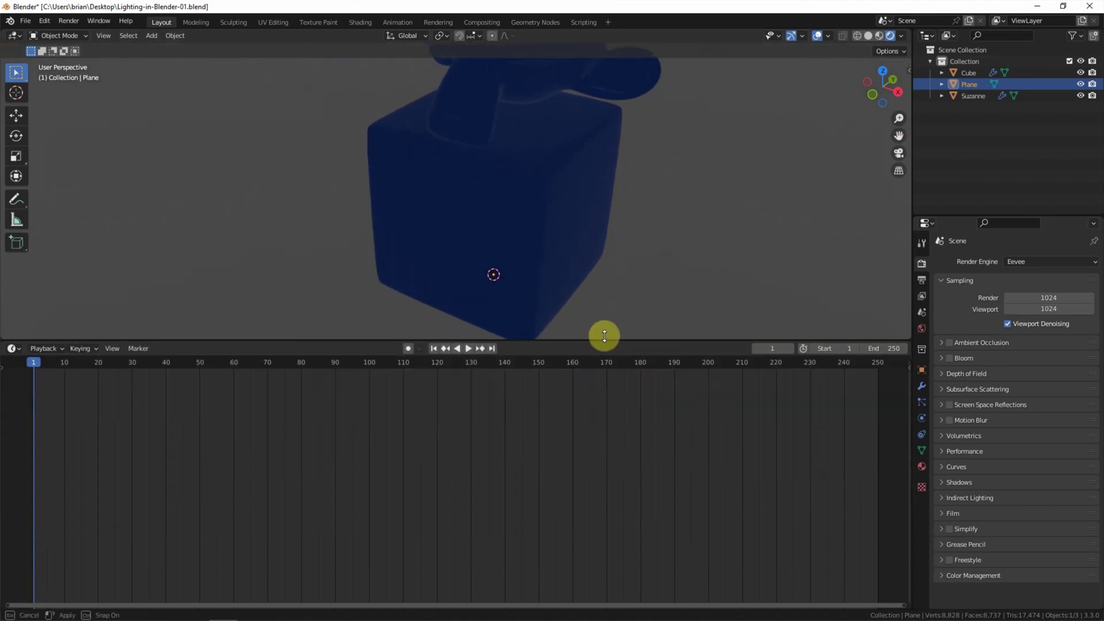
{"action": "middle_click_drag", "start_coordinate": [614, 240], "coordinate": [610, 279], "text": "shift"}
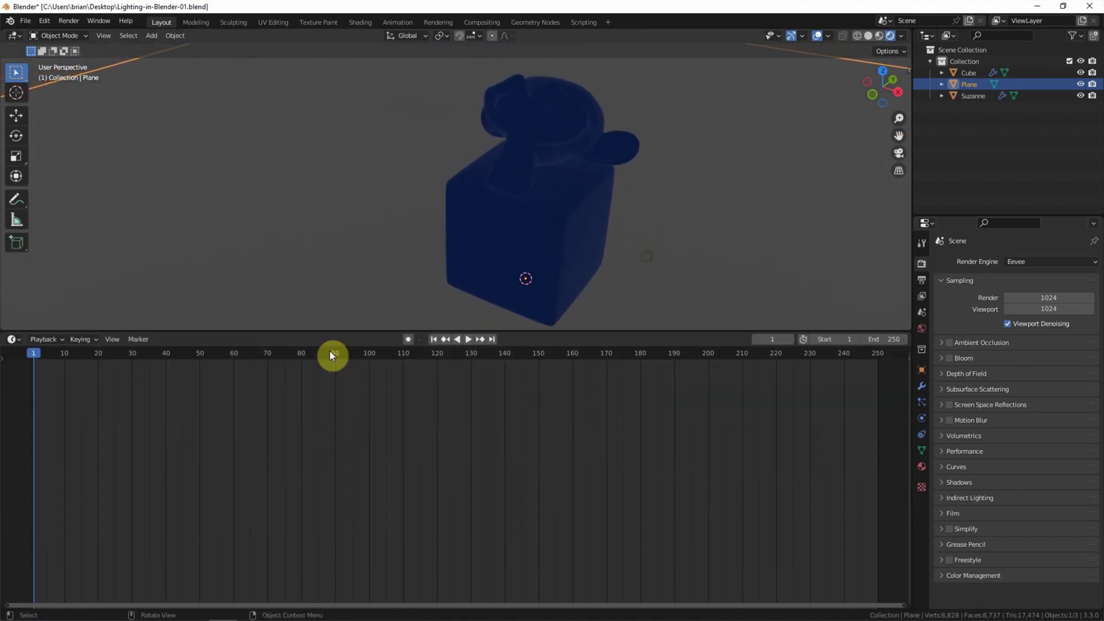
{"action": "left_click", "coordinate": [13, 339]}
{"action": "left_click", "coordinate": [40, 367]}
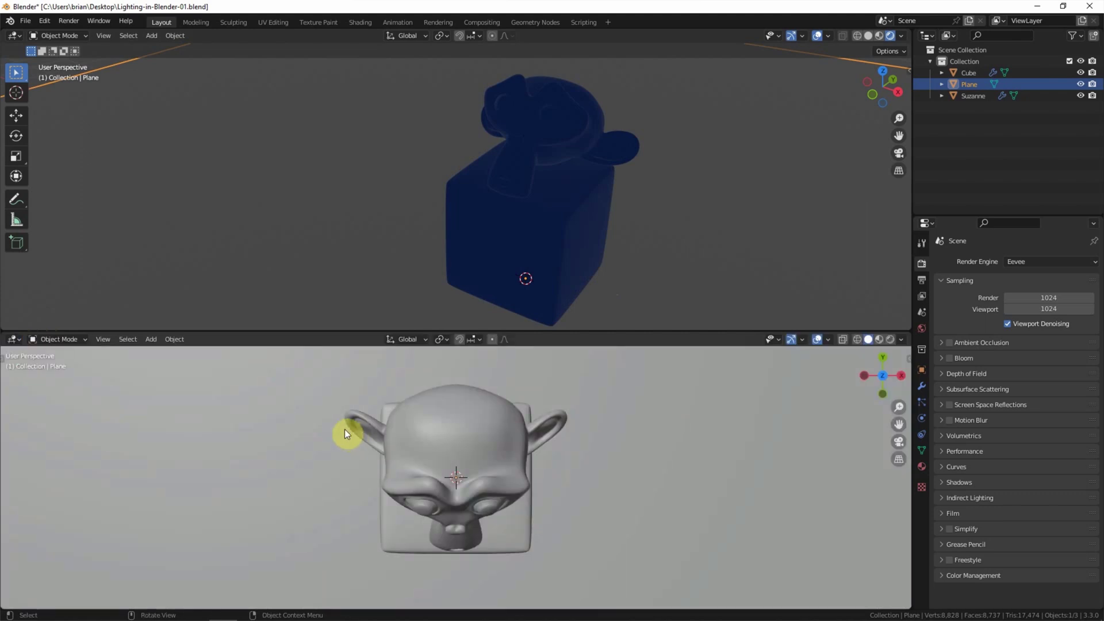
- Add a point light in the wireframe lower view and move it out to the side
{"action": "key", "text": "shift+z"}
{"action": "scroll", "coordinate": [675, 448], "scroll_direction": "down", "scroll_amount": 5}
{"action": "left_click", "coordinate": [151, 339]}
{"action": "mouse_move", "coordinate": [167, 494]}
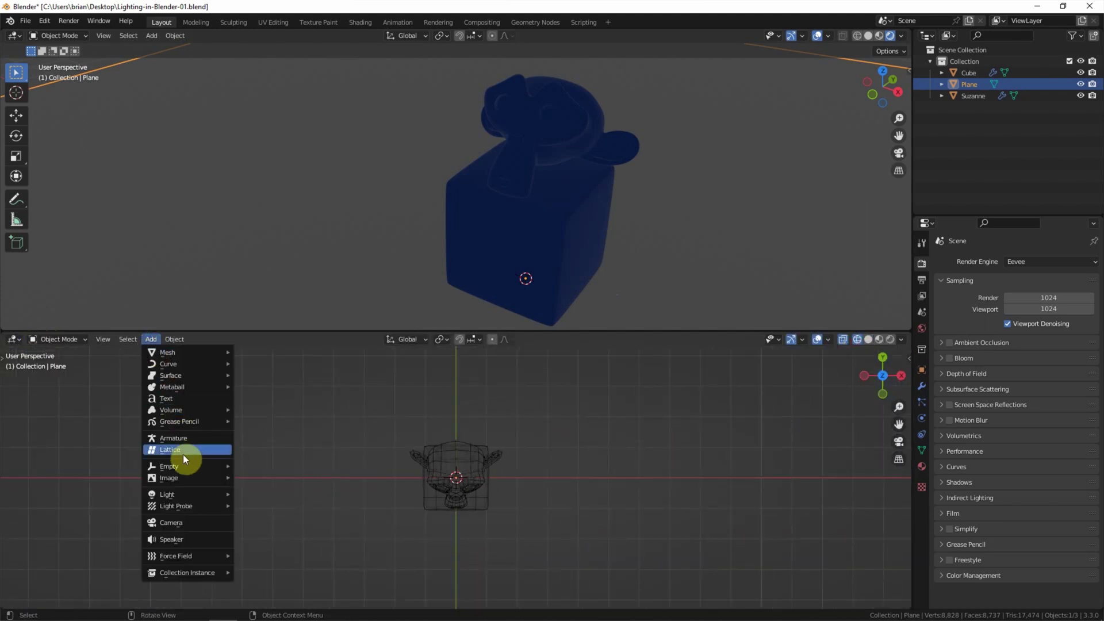
{"action": "left_click", "coordinate": [259, 494]}
{"action": "key", "text": "g"}
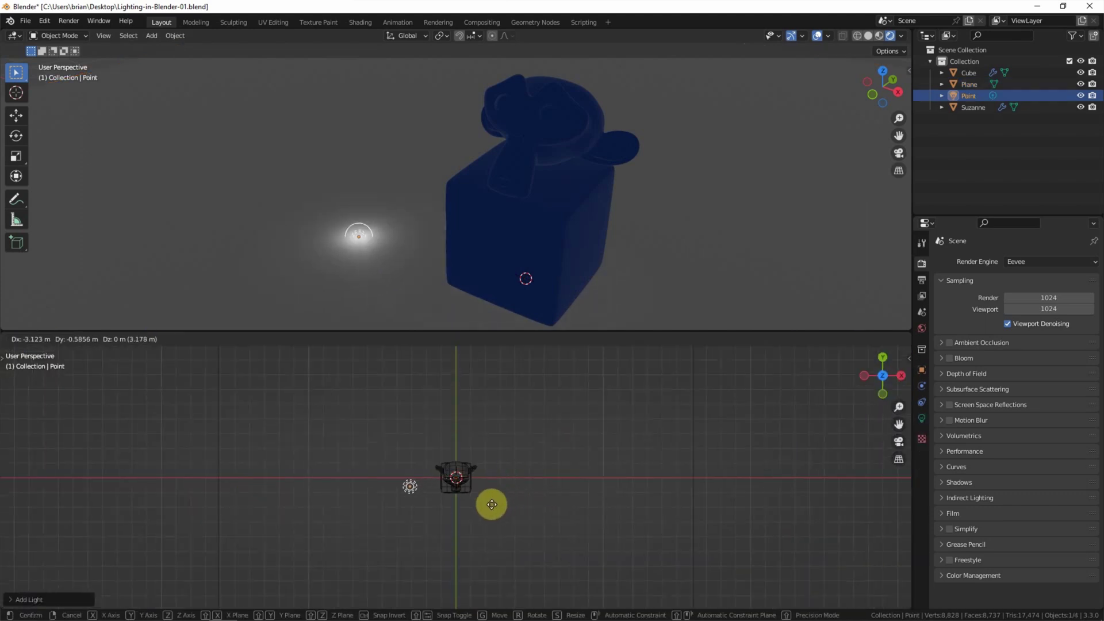
{"action": "left_click", "coordinate": [482, 558]}
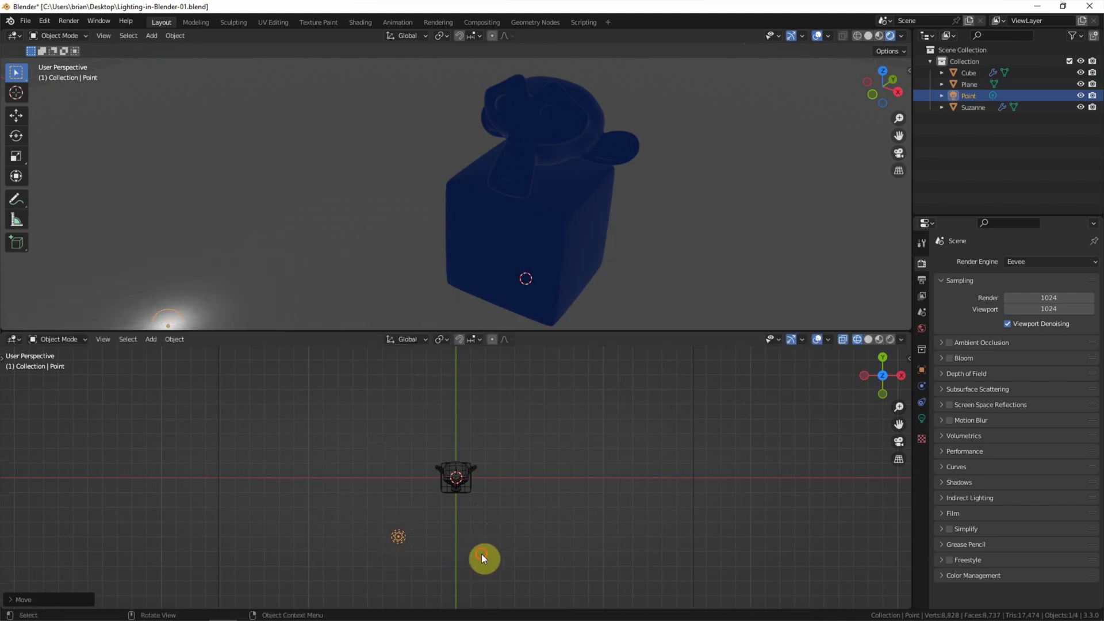
- Raise the point light about 4 m in Right view and enlarge the top viewport
{"action": "left_click", "coordinate": [889, 384]}
{"action": "key", "text": "g"}
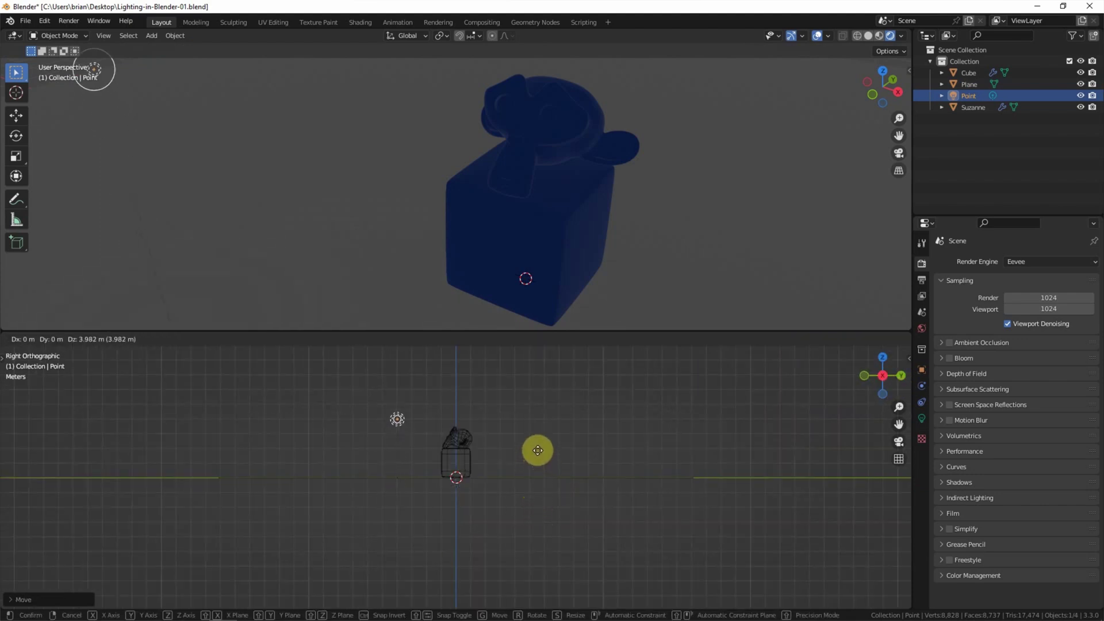
{"action": "left_click", "coordinate": [538, 448]}
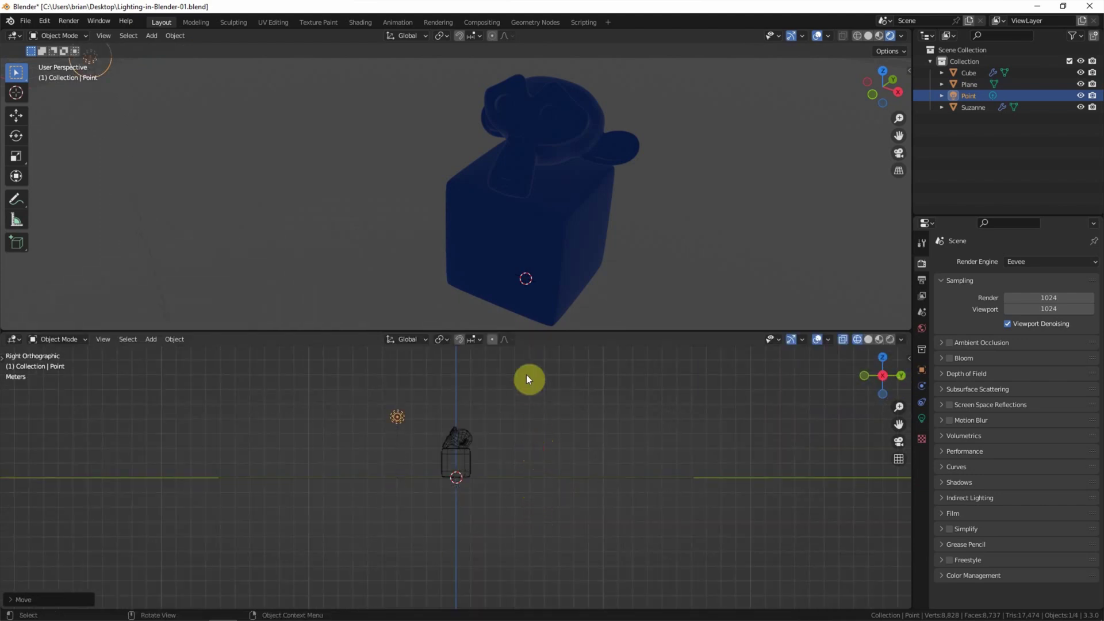
{"action": "left_click_drag", "start_coordinate": [601, 332], "coordinate": [600, 377]}
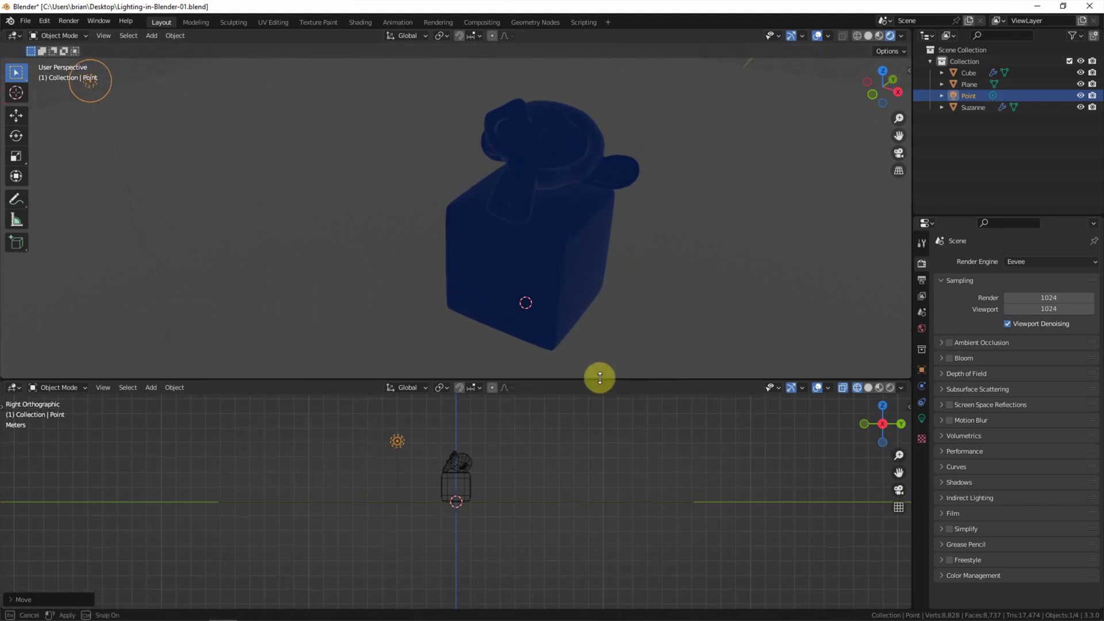
{"action": "mouse_move", "coordinate": [562, 460]}
{"action": "middle_mouse_down"}
{"action": "mouse_move", "coordinate": [618, 490]}
{"action": "mouse_move", "coordinate": [606, 486]}
{"action": "middle_mouse_up"}
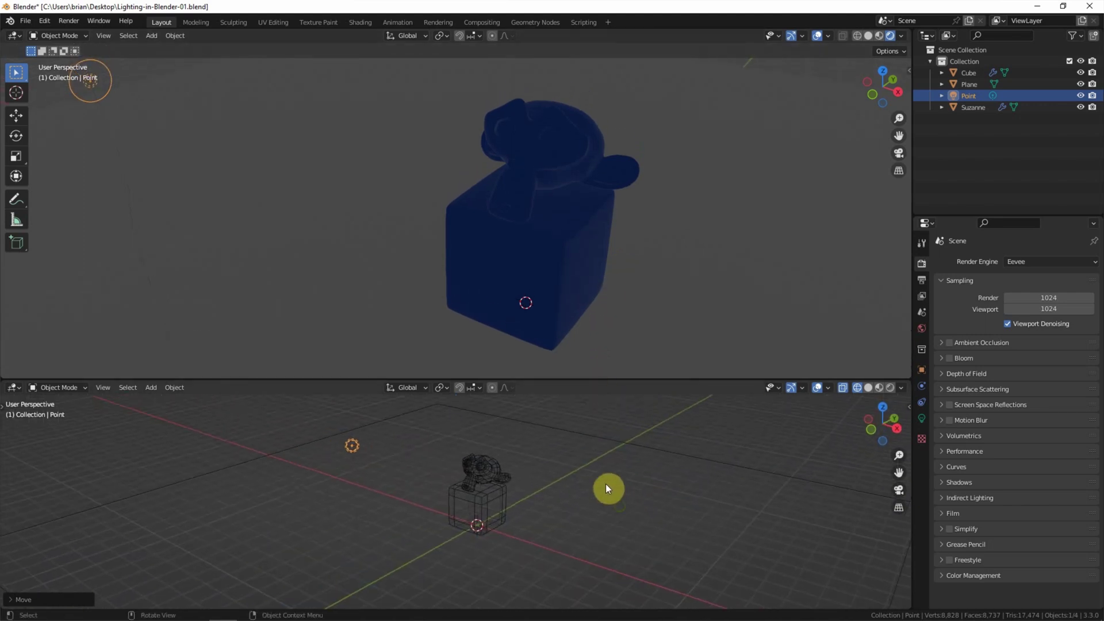
- Set the point light's power to 2500 W and shrink its radius to 0.29 m
{"action": "left_click", "coordinate": [921, 418]}
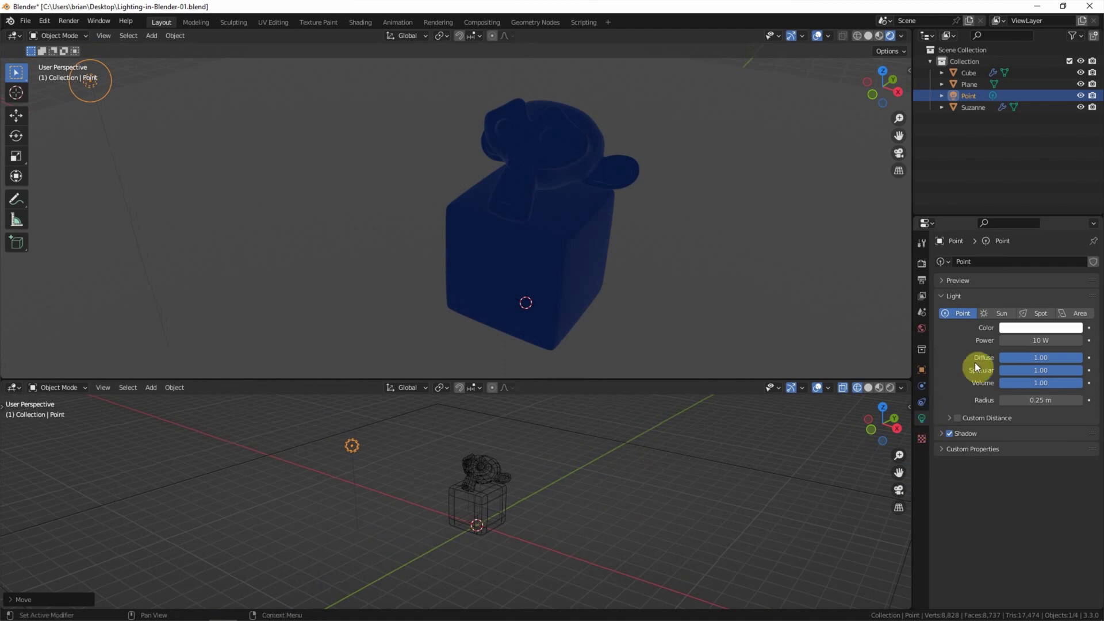
{"action": "left_click", "coordinate": [1041, 340]}
{"action": "key", "text": "Return"}
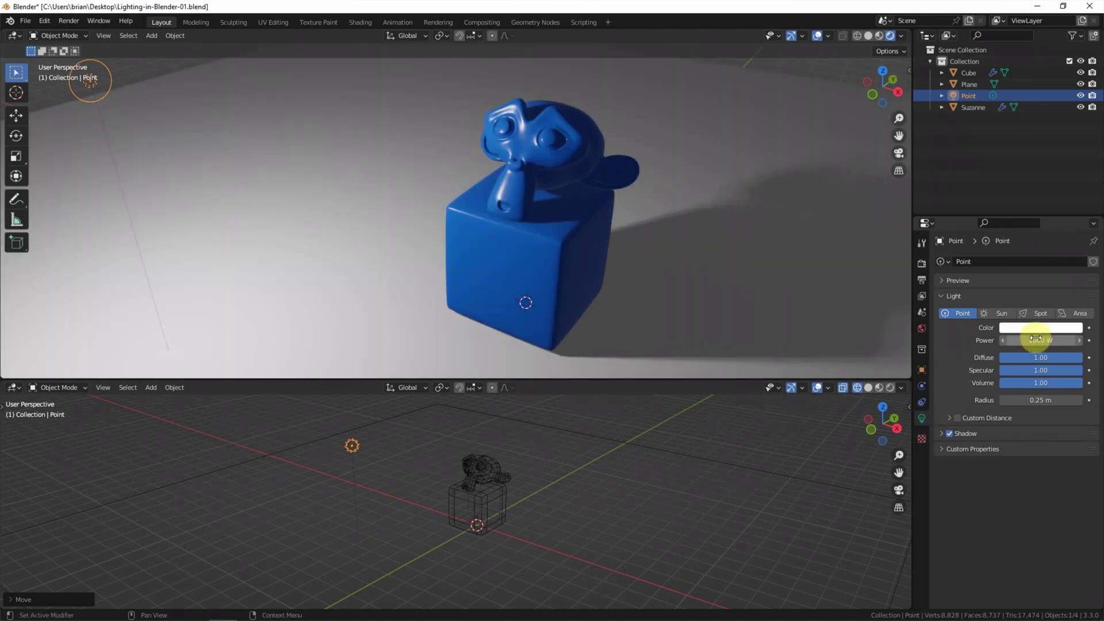
{"action": "key", "text": "Return"}
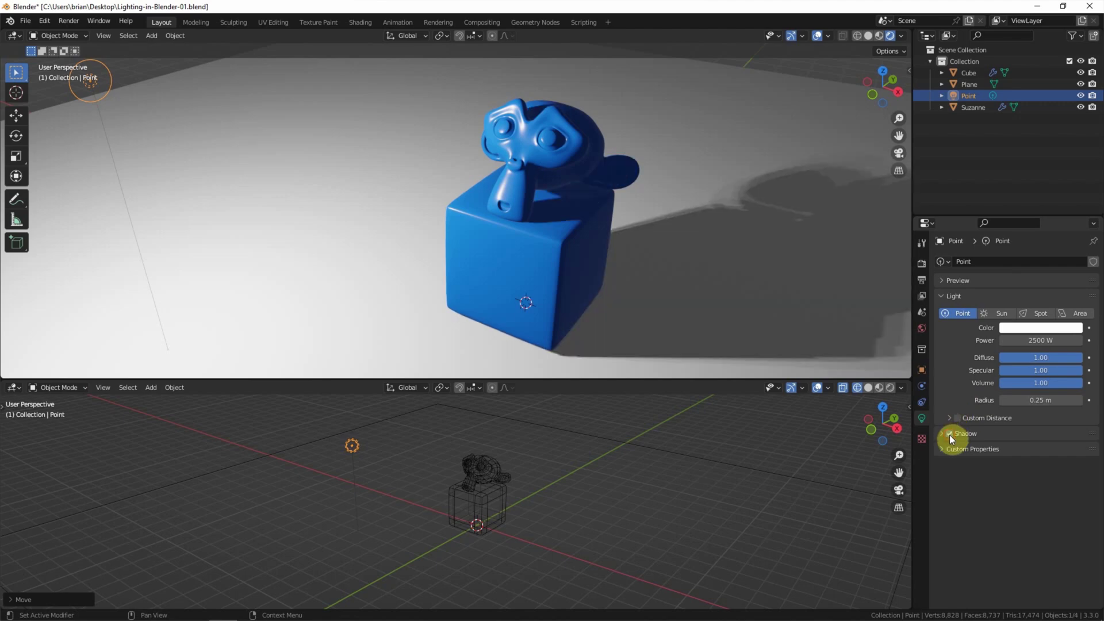
{"action": "left_click_drag", "start_coordinate": [1037, 401], "coordinate": [1025, 400]}
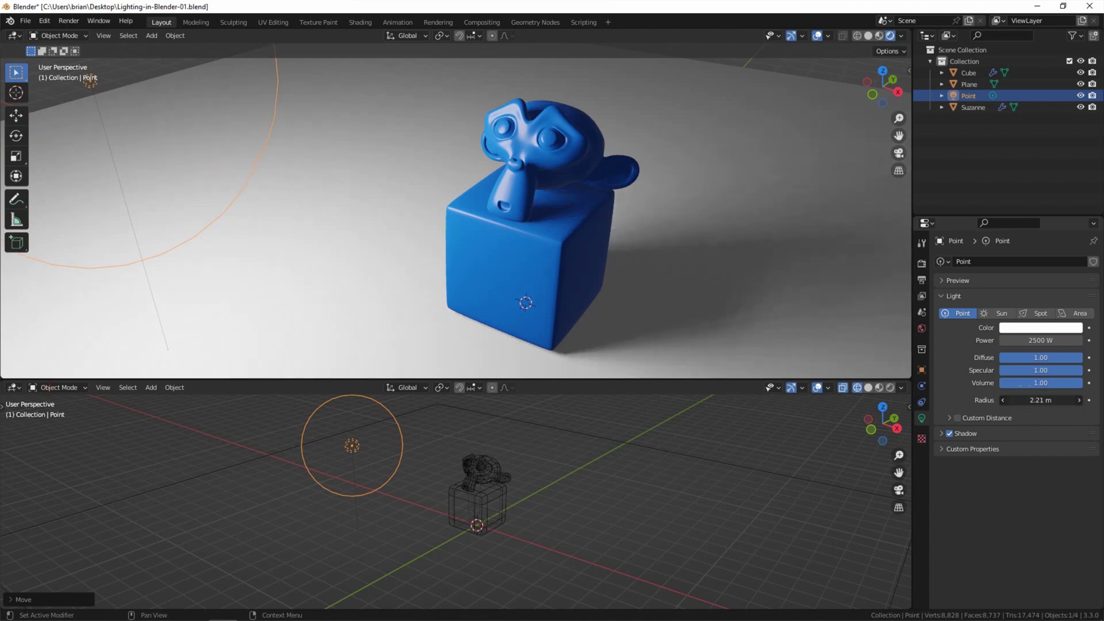
{"action": "left_click_drag", "start_coordinate": [1026, 400], "coordinate": [1012, 400]}
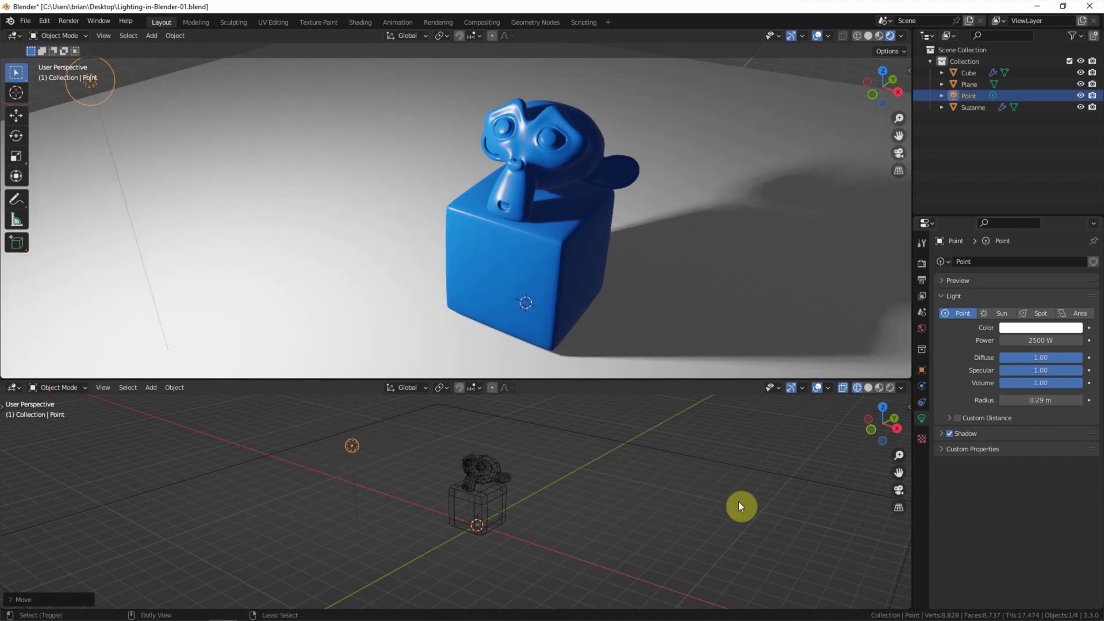
{"action": "left_click", "coordinate": [993, 314]}
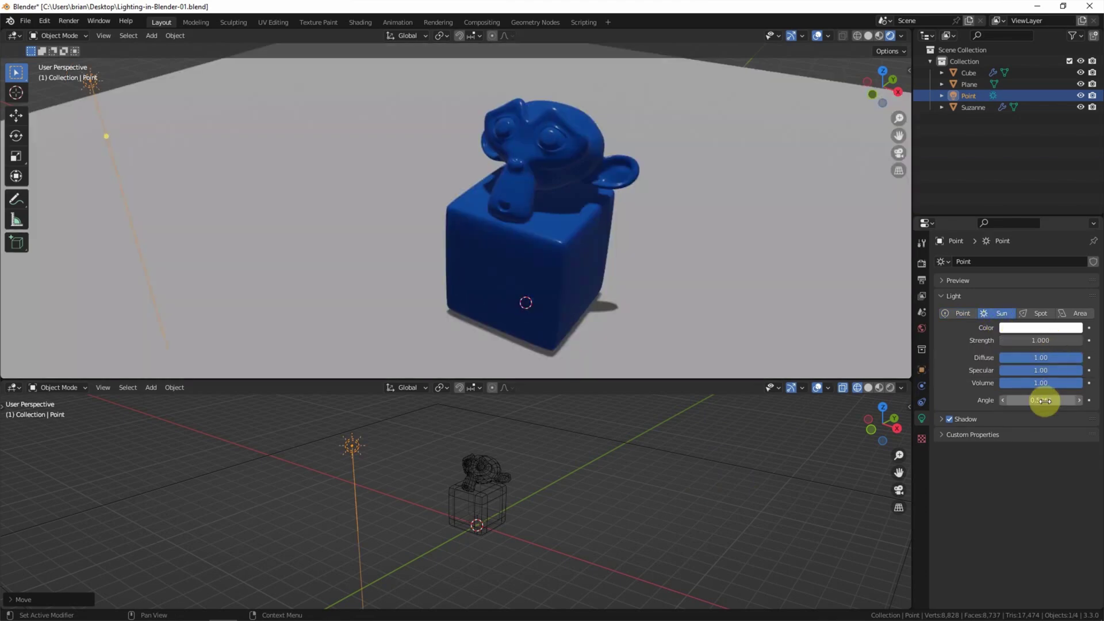
- Rotate the sun in Front and Right views so it slants diagonally across the scene
{"action": "left_click", "coordinate": [873, 430]}
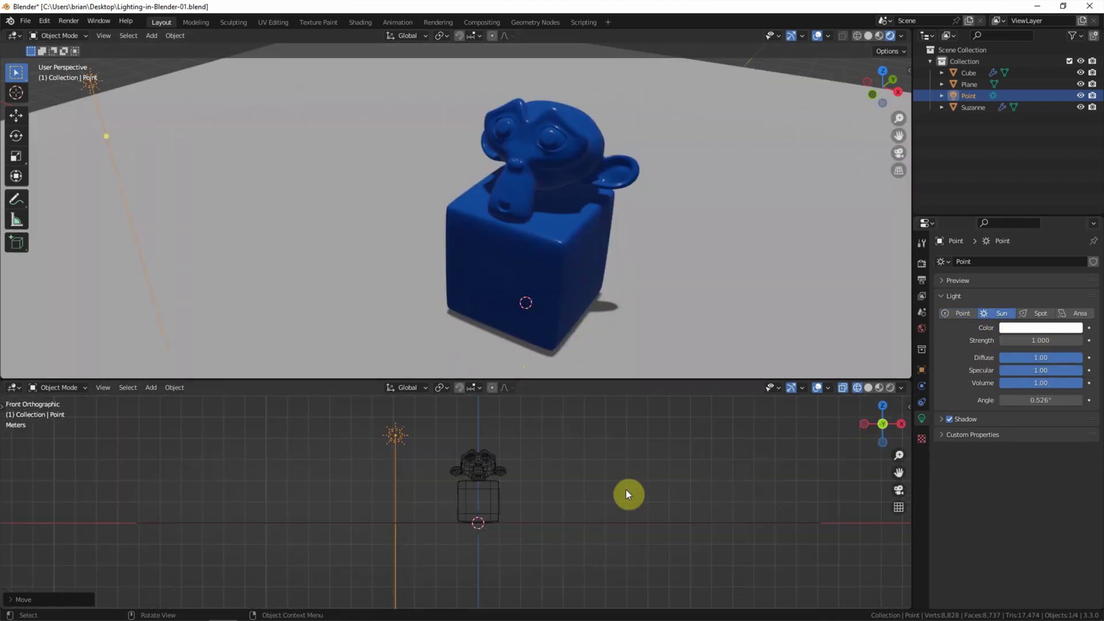
{"action": "key", "text": "r"}
{"action": "left_click", "coordinate": [729, 526]}
{"action": "left_click", "coordinate": [901, 425]}
{"action": "key", "text": "r"}
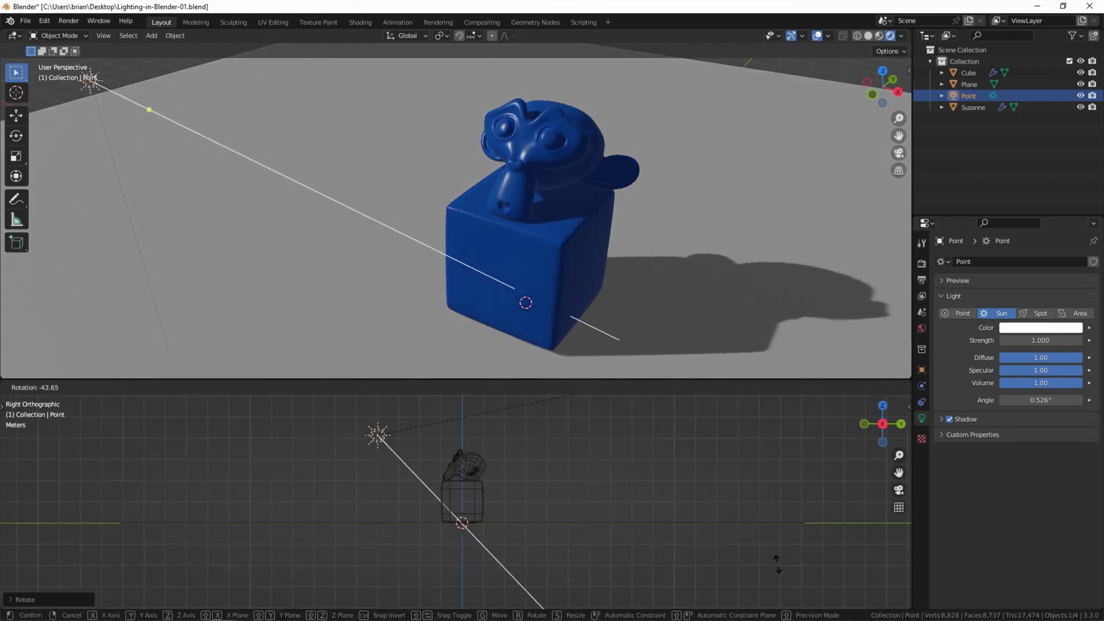
{"action": "left_click", "coordinate": [779, 560]}
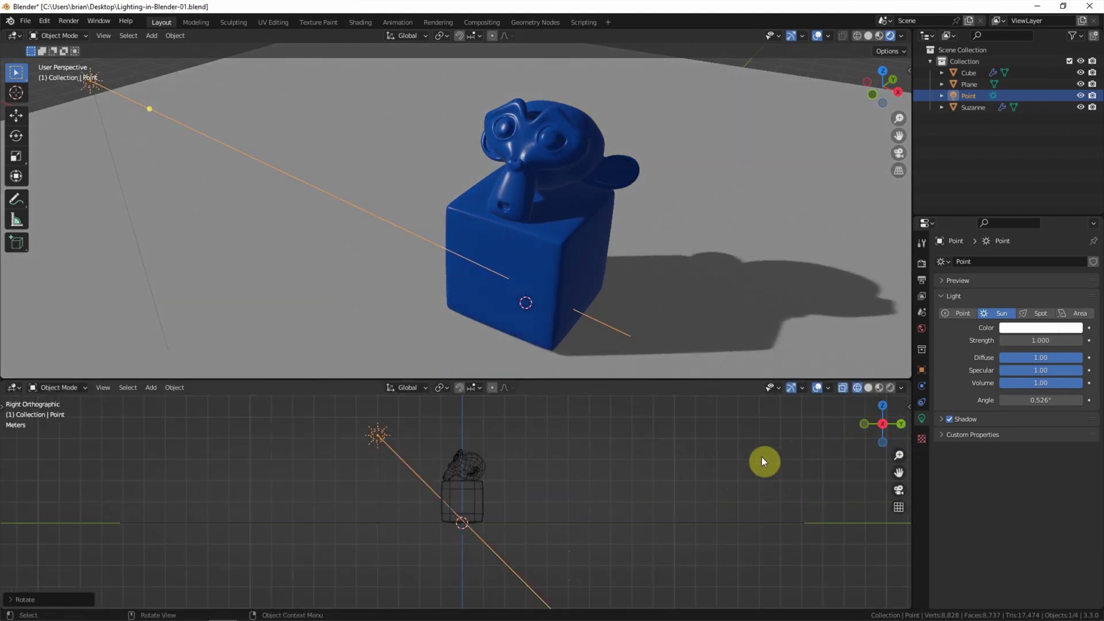
- Set the sun strength to 2.5 and its angle to 29.9°
{"action": "left_click_drag", "start_coordinate": [1042, 340], "coordinate": [1047, 340]}
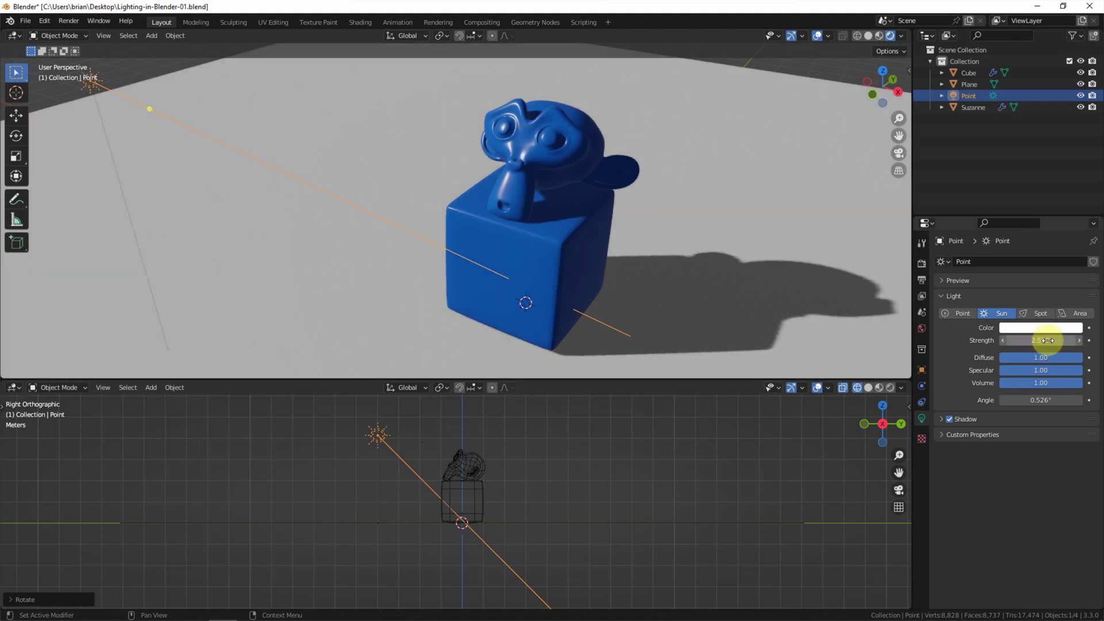
{"action": "mouse_move", "coordinate": [1041, 399]}
{"action": "left_mouse_down"}
{"action": "mouse_move", "coordinate": [1058, 400]}
{"action": "mouse_move", "coordinate": [1035, 401]}
{"action": "left_mouse_up"}
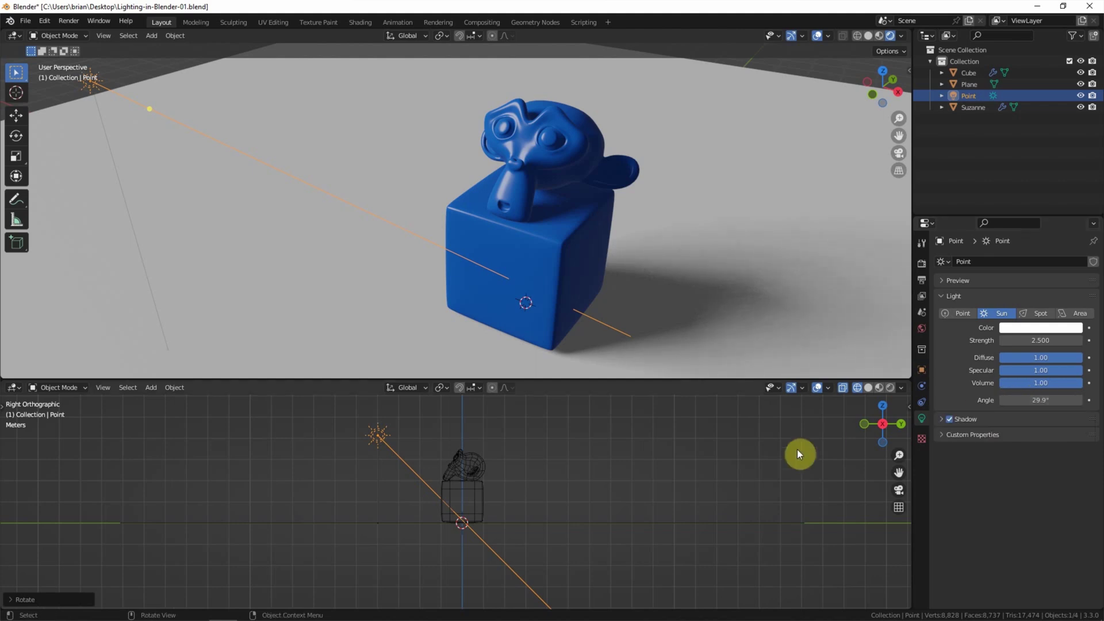
{"action": "left_click", "coordinate": [1024, 315]}
- Give the spotlight 2500 W power and aim it at the model
{"action": "left_click", "coordinate": [1034, 341]}
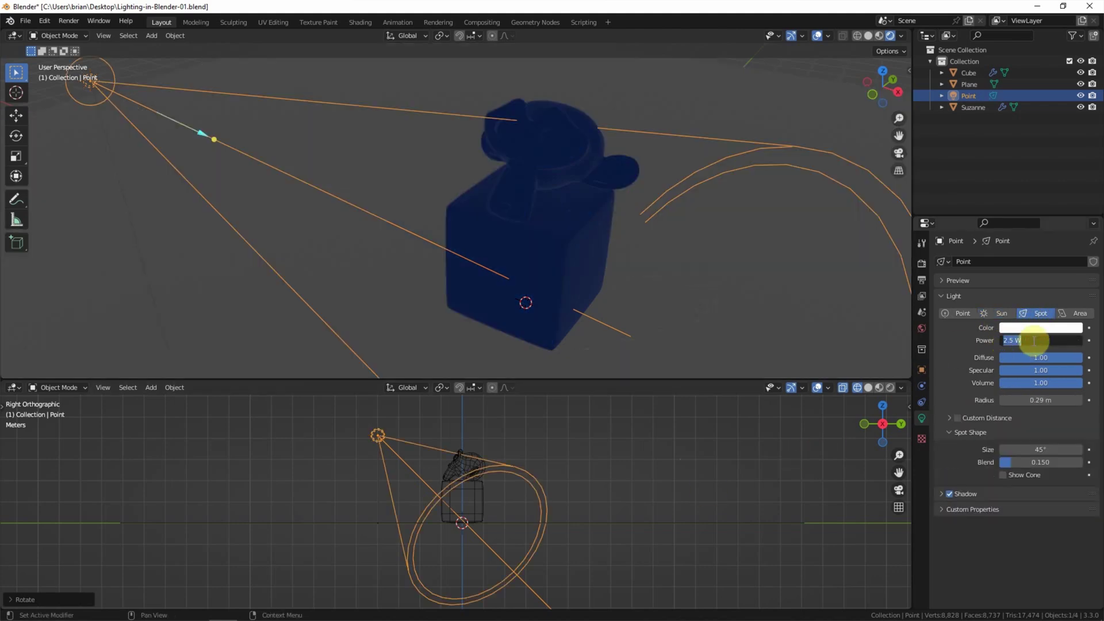
{"action": "type", "text": "0"}
{"action": "key", "text": "Return"}
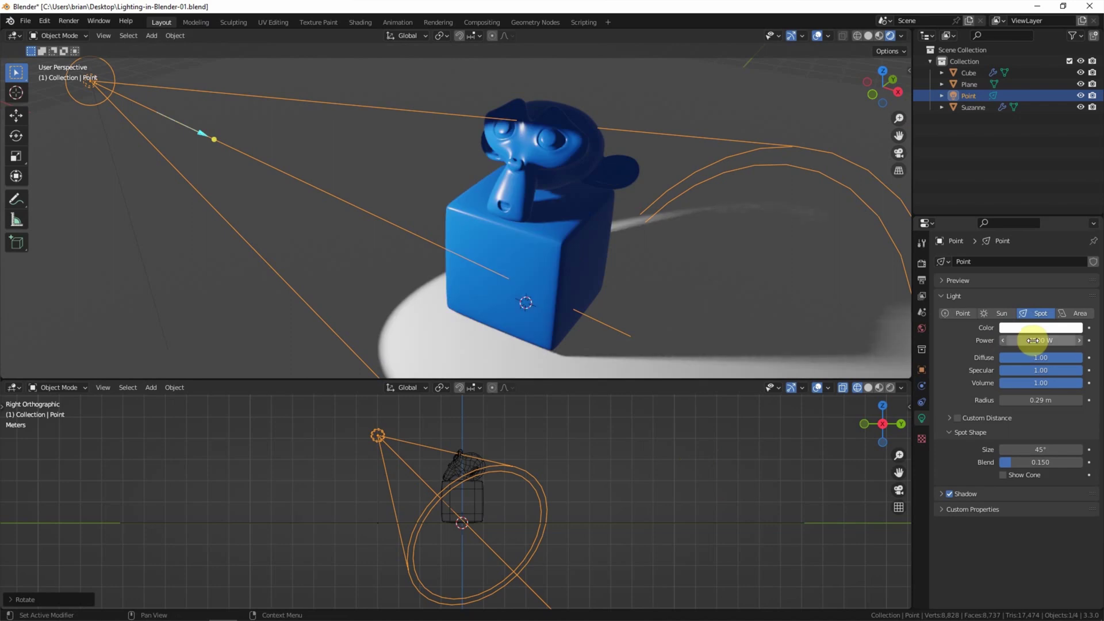
{"action": "mouse_move", "coordinate": [214, 138]}
{"action": "left_mouse_down"}
{"action": "mouse_move", "coordinate": [377, 249]}
{"action": "mouse_move", "coordinate": [493, 288]}
{"action": "mouse_move", "coordinate": [508, 239]}
{"action": "mouse_move", "coordinate": [451, 214]}
{"action": "mouse_move", "coordinate": [500, 311]}
{"action": "left_mouse_up"}
{"action": "key", "text": "s"}
{"action": "left_click", "coordinate": [567, 456]}
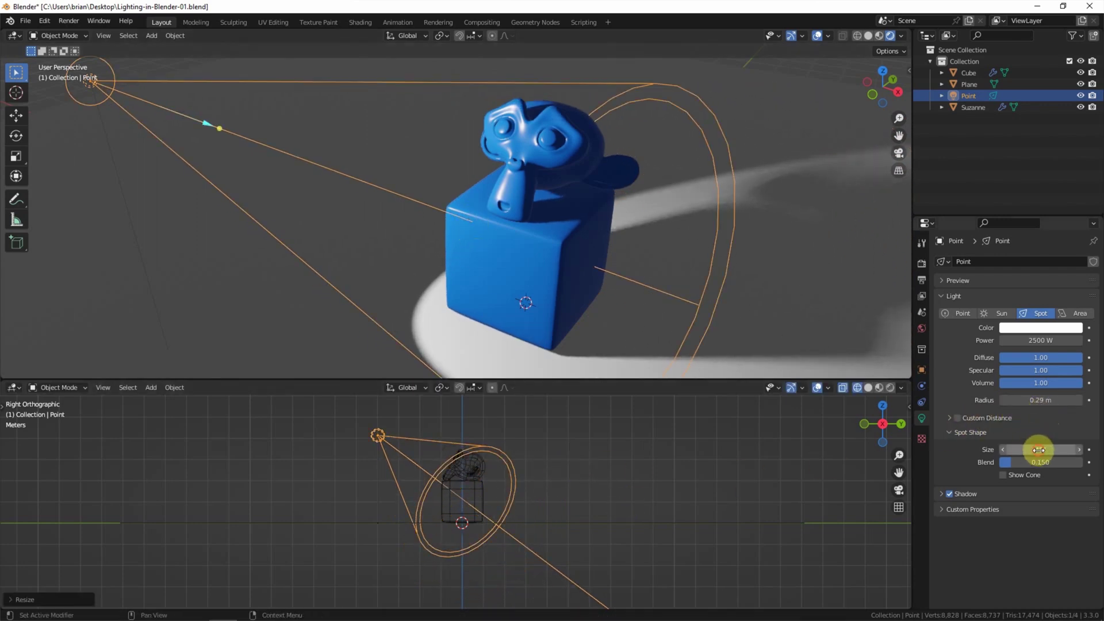
- Set the spot cone to 58.3°, blend 0.218 and radius 1.38 m
{"action": "left_click_drag", "start_coordinate": [1038, 450], "coordinate": [1028, 448]}
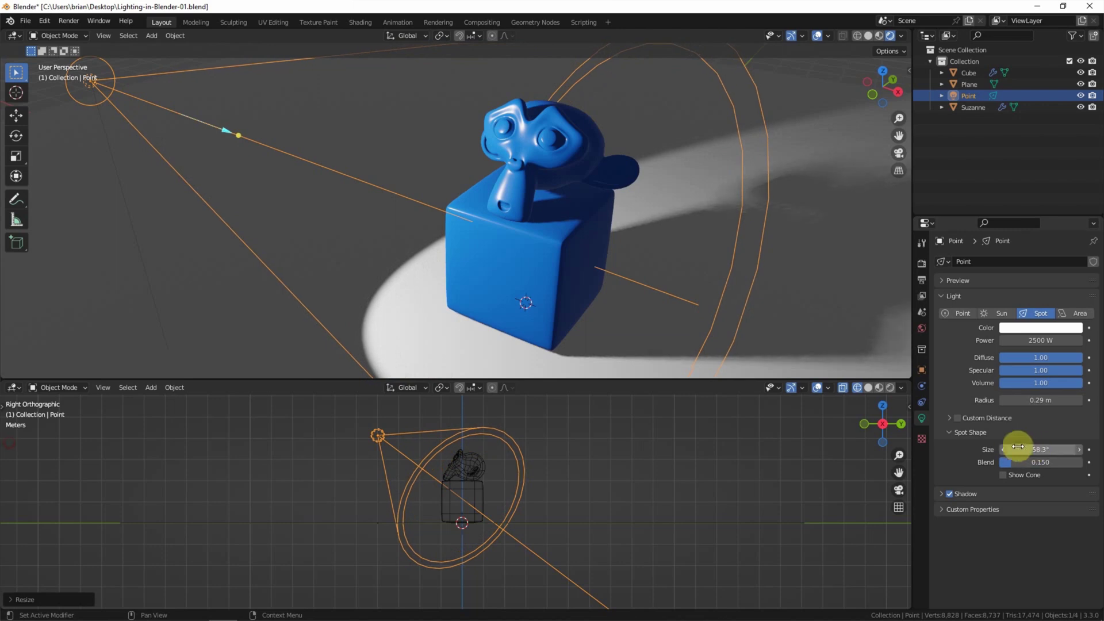
{"action": "mouse_move", "coordinate": [1009, 461]}
{"action": "left_mouse_down"}
{"action": "mouse_move", "coordinate": [1058, 462]}
{"action": "mouse_move", "coordinate": [1016, 462]}
{"action": "left_mouse_up"}
{"action": "mouse_move", "coordinate": [1039, 401]}
{"action": "left_mouse_down"}
{"action": "mouse_move", "coordinate": [1018, 401]}
{"action": "mouse_move", "coordinate": [1039, 401]}
{"action": "left_mouse_up"}
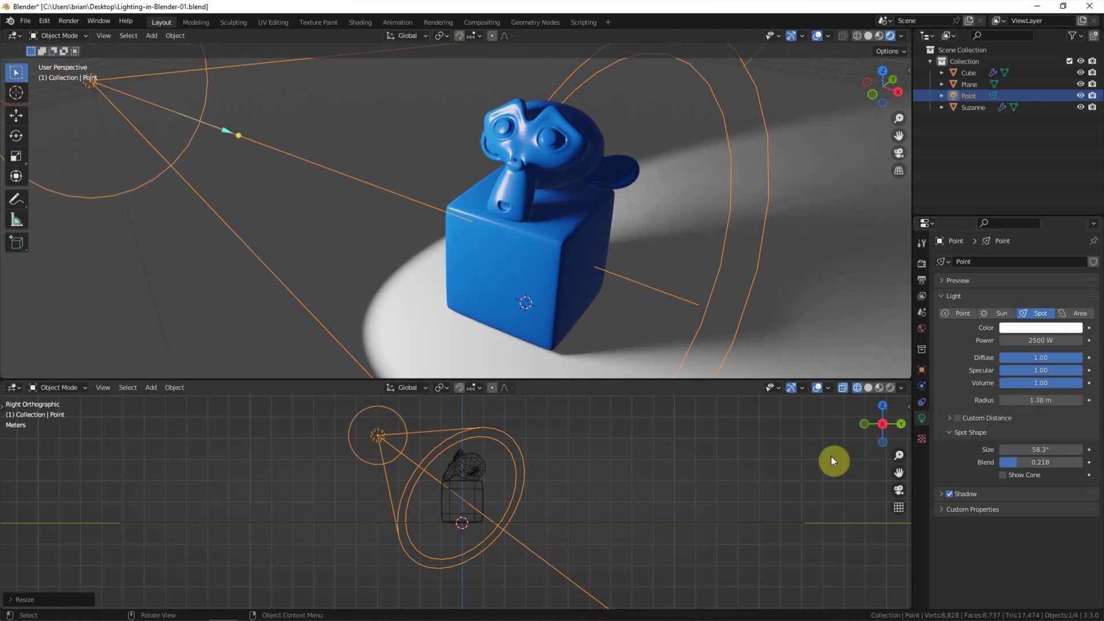
{"action": "left_click", "coordinate": [1071, 315]}
- Make the area light a 1.95 m Disk and bring up the render engine choices
{"action": "left_click", "coordinate": [1022, 401]}
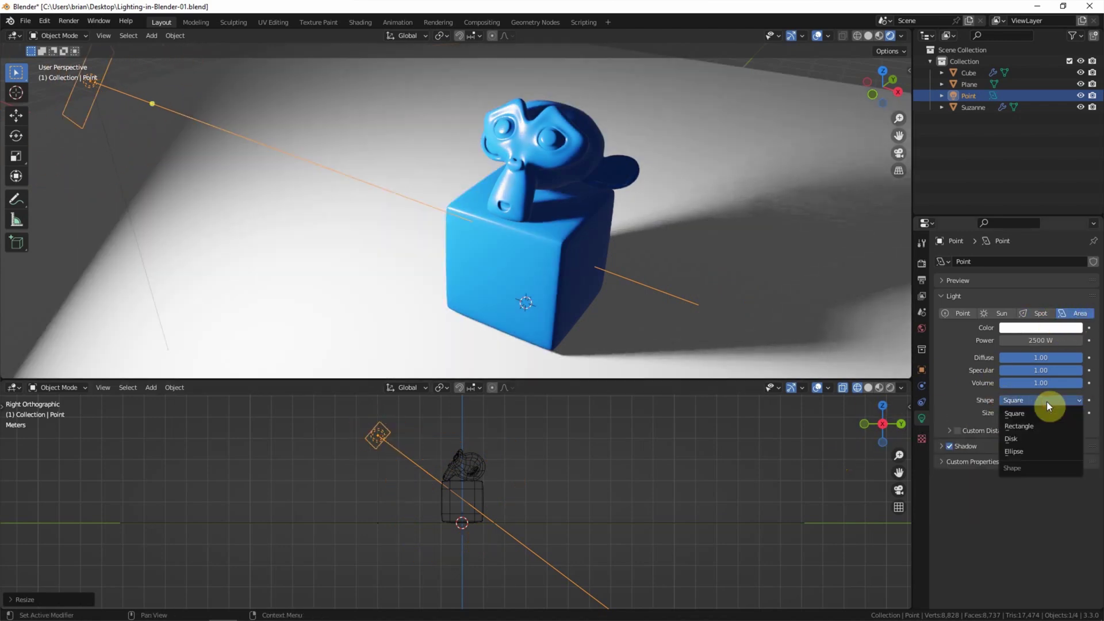
{"action": "left_click", "coordinate": [1052, 440]}
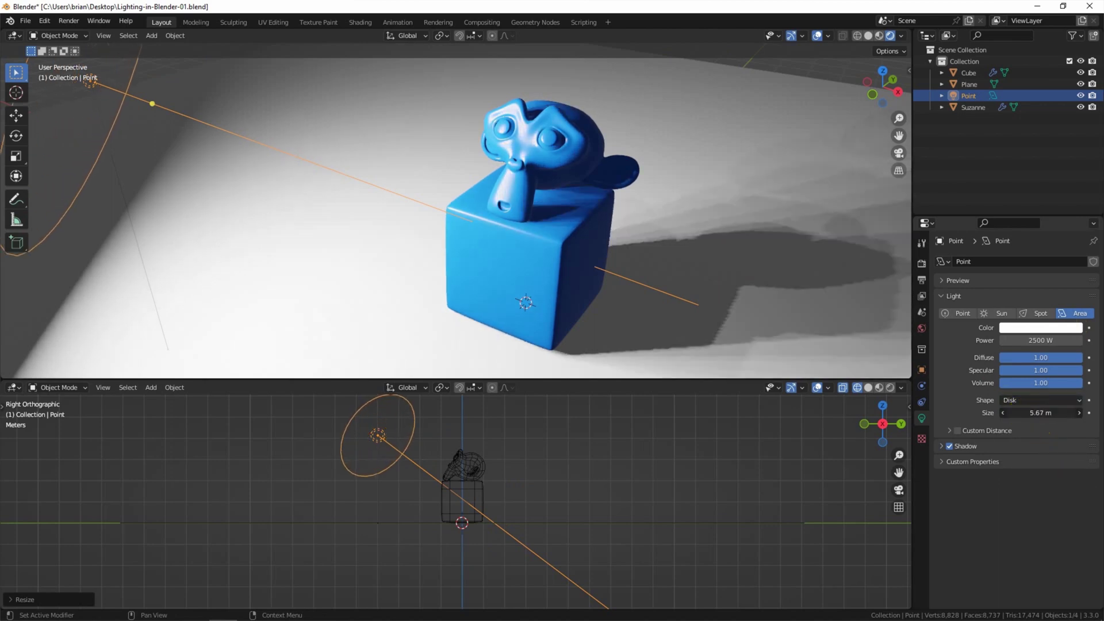
{"action": "left_click_drag", "start_coordinate": [1029, 412], "coordinate": [752, 447]}
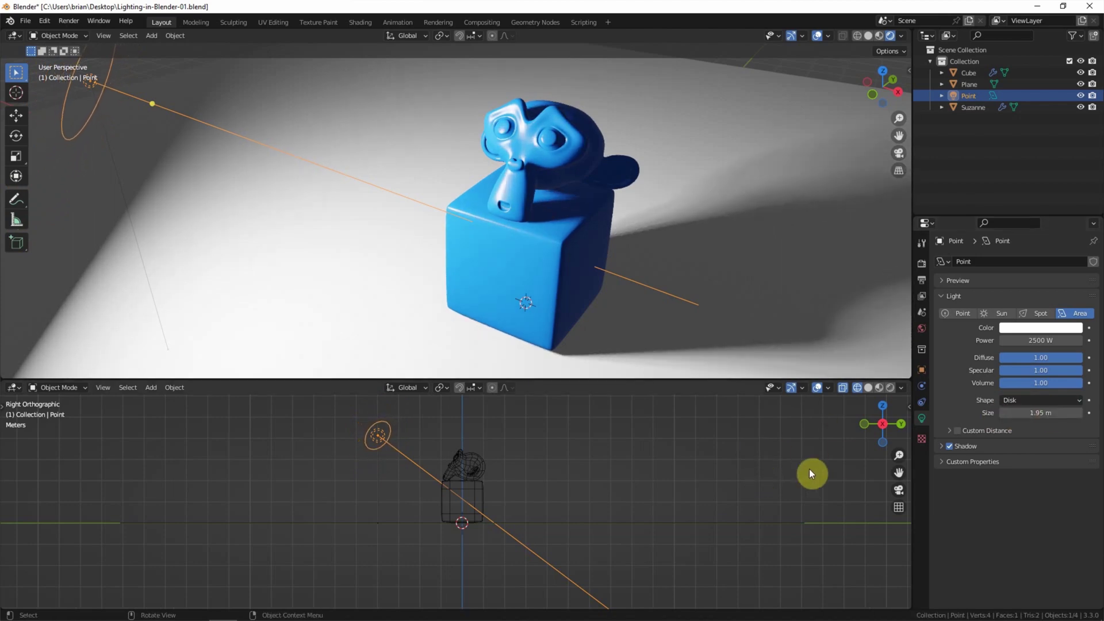
{"action": "left_click", "coordinate": [921, 265]}
{"action": "left_click", "coordinate": [1037, 262]}
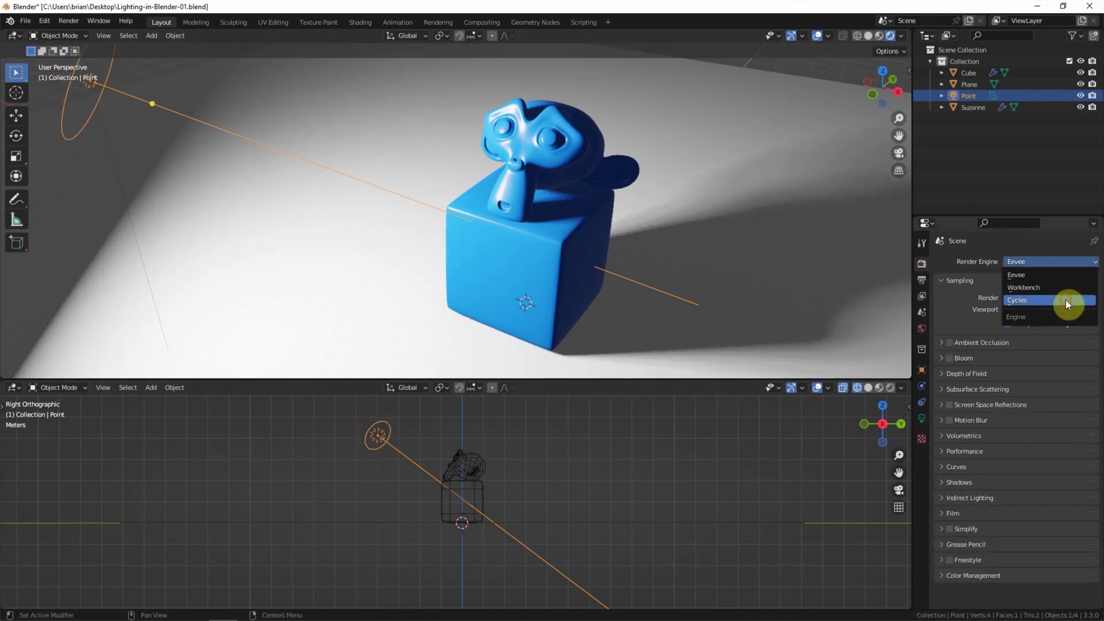
- Switch rendering to Cycles, then try a point light with different radii and shadow toggled
{"action": "left_click", "coordinate": [1064, 299]}
{"action": "left_click", "coordinate": [922, 418]}
{"action": "left_click", "coordinate": [958, 314]}
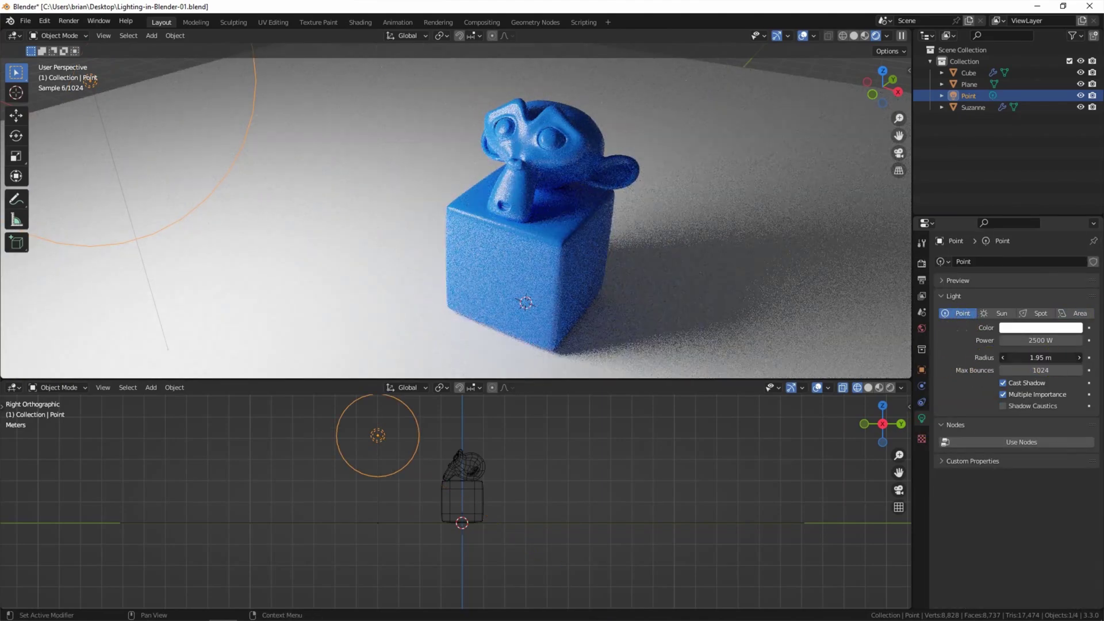
{"action": "left_click_drag", "start_coordinate": [1035, 358], "coordinate": [1006, 358]}
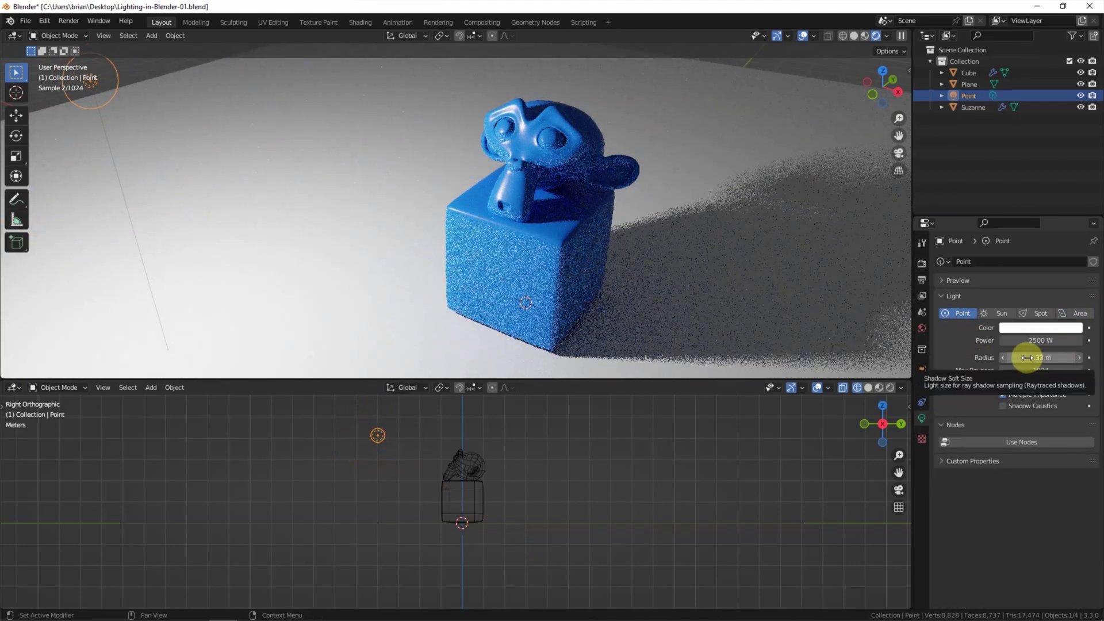
{"action": "left_click_drag", "start_coordinate": [1029, 358], "coordinate": [1069, 357]}
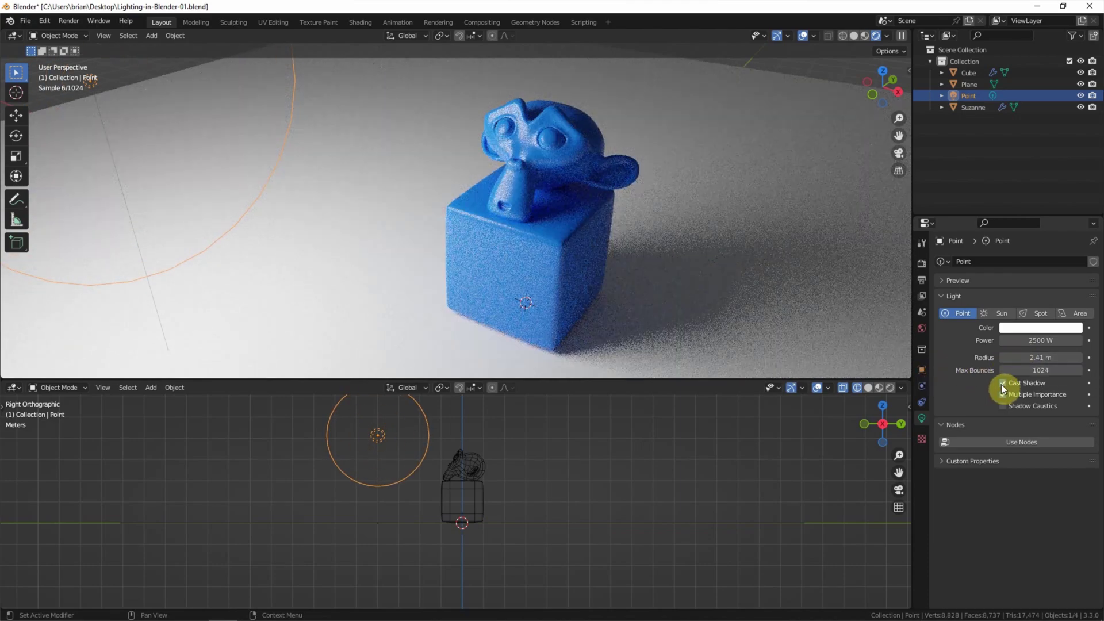
{"action": "left_click", "coordinate": [1003, 383]}
{"action": "left_click", "coordinate": [1003, 383]}
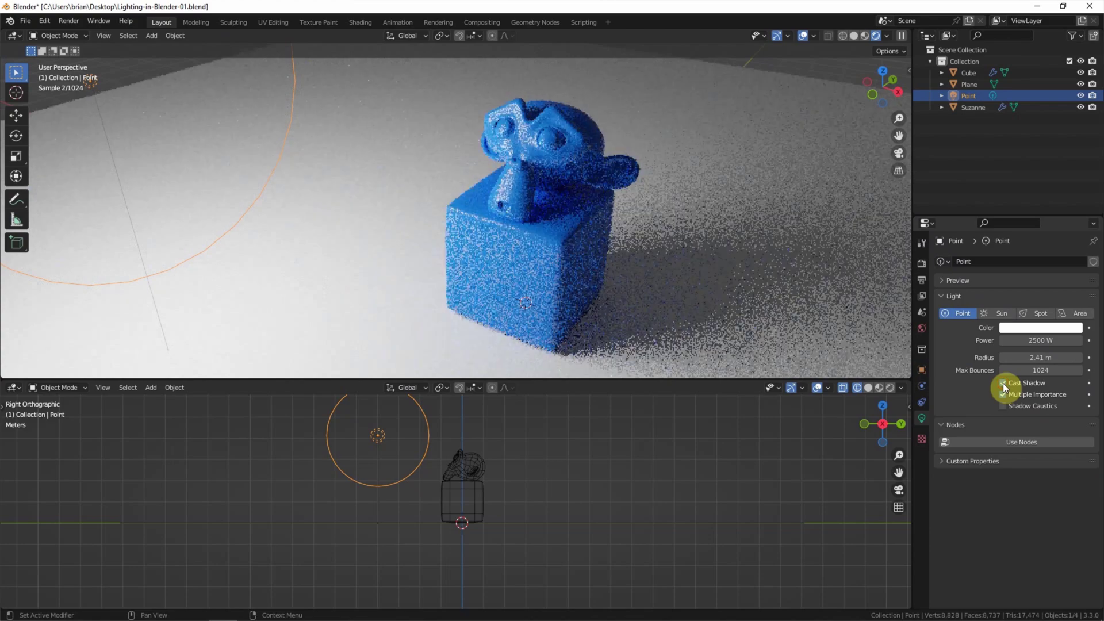
- Make the lamp a Sun with strength 2.5 and an angle of about 35.4°
{"action": "left_click", "coordinate": [996, 314]}
{"action": "left_click", "coordinate": [1040, 342]}
{"action": "type", "text": "2"}
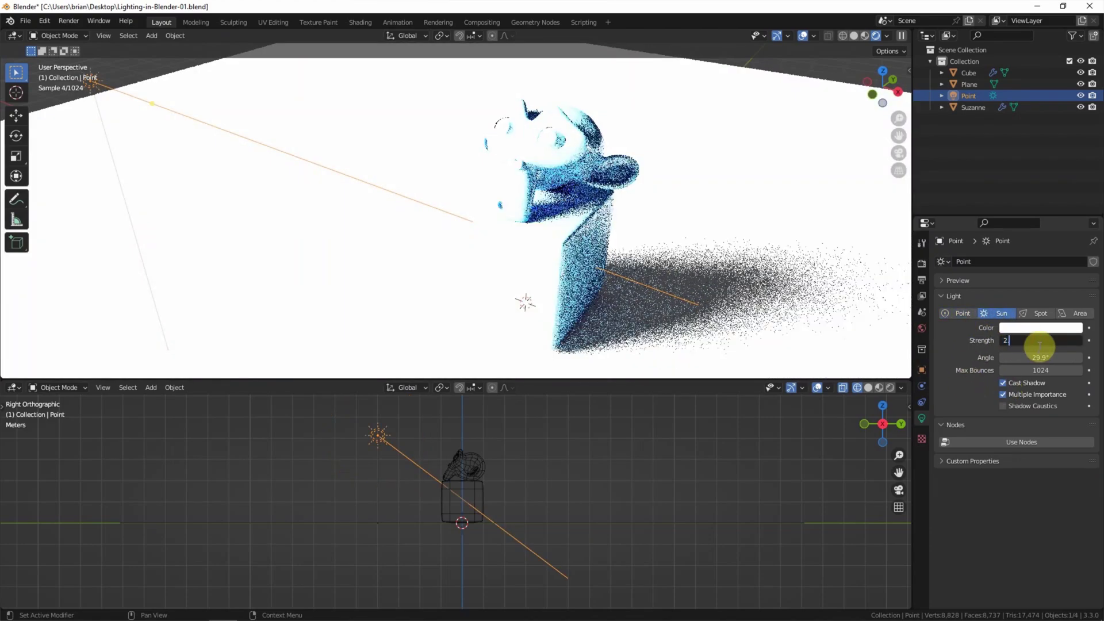
{"action": "type", "text": ".5"}
{"action": "key", "text": "Return"}
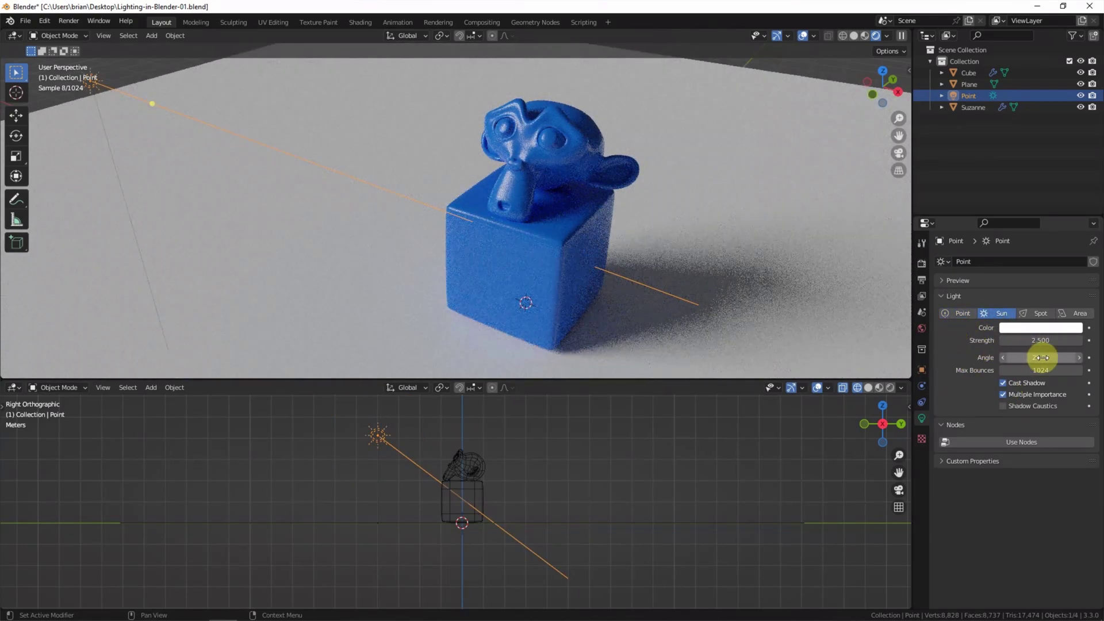
{"action": "mouse_move", "coordinate": [1042, 357]}
{"action": "left_mouse_down"}
{"action": "mouse_move", "coordinate": [1012, 357]}
{"action": "mouse_move", "coordinate": [1081, 357]}
{"action": "mouse_move", "coordinate": [1053, 357]}
{"action": "left_mouse_up"}
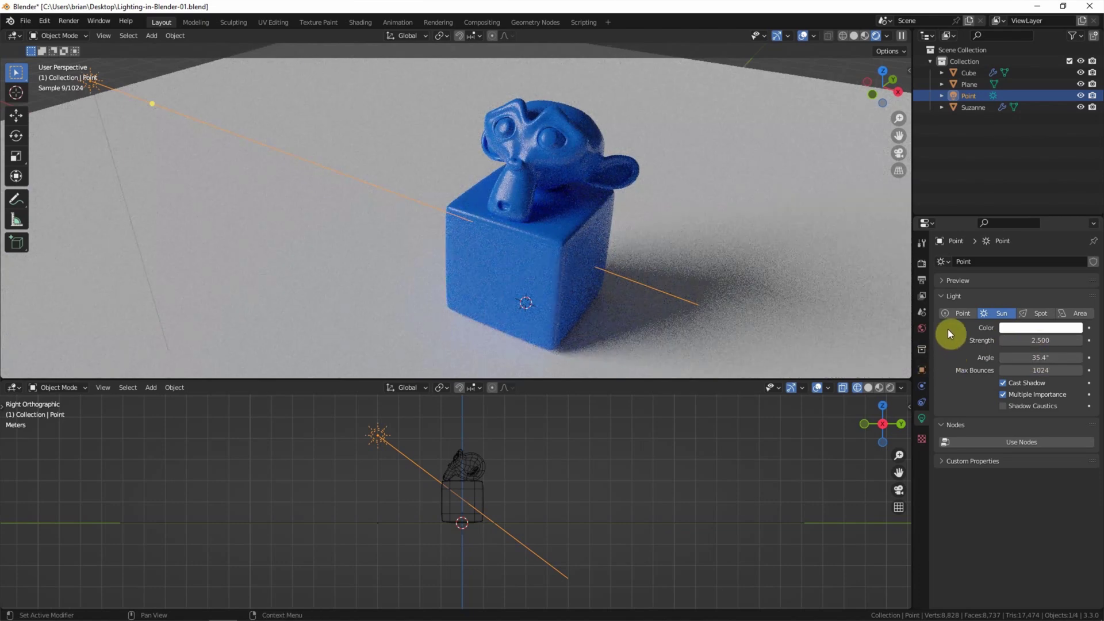
{"action": "left_click", "coordinate": [1038, 313]}
- Set the spot light's power to 2500 W and shrink its radius to 0.58 m
{"action": "left_click", "coordinate": [976, 341]}
{"action": "type", "text": "25"}
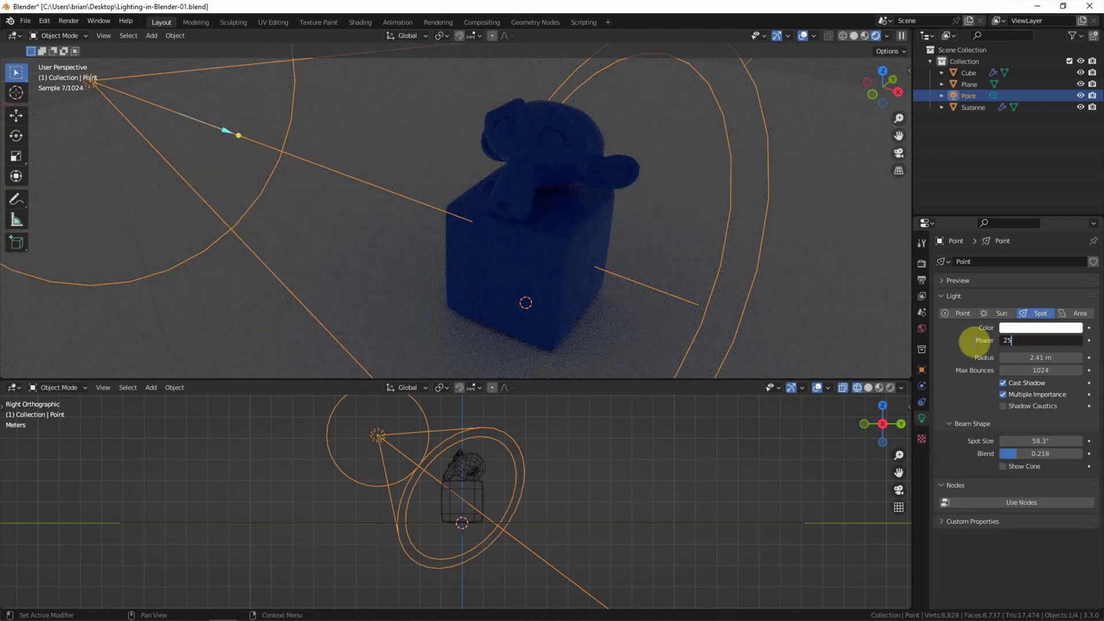
{"action": "type", "text": "00"}
{"action": "key", "text": "Return"}
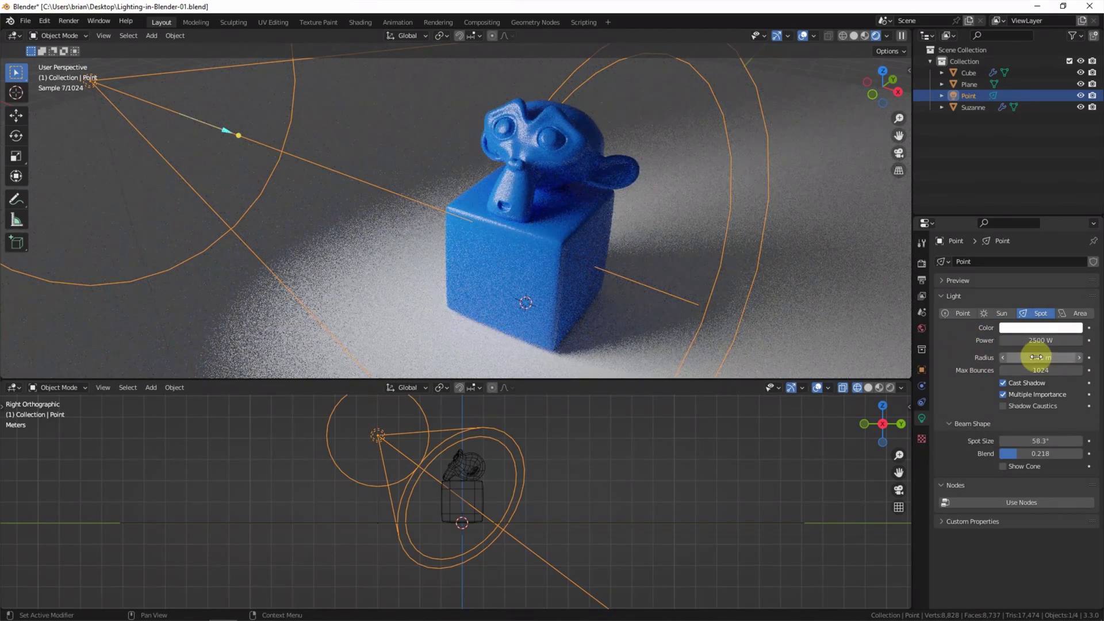
{"action": "left_click_drag", "start_coordinate": [1036, 357], "coordinate": [955, 354]}
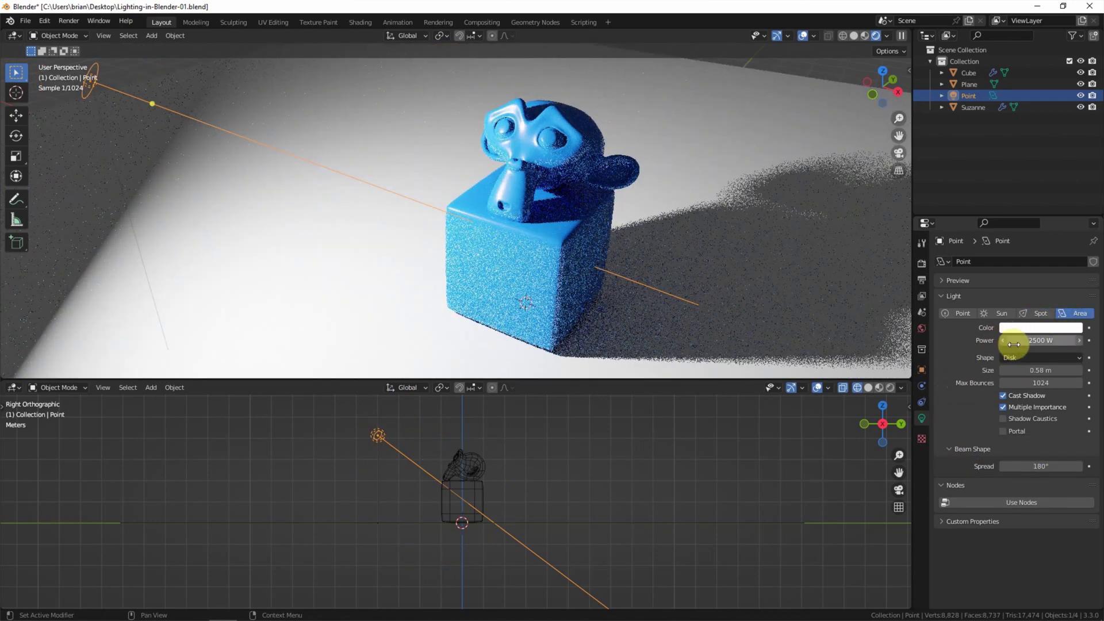
- Make it a Disk-shaped area light enlarged to about 5.28 m
{"action": "left_click_drag", "start_coordinate": [1012, 370], "coordinate": [949, 379]}
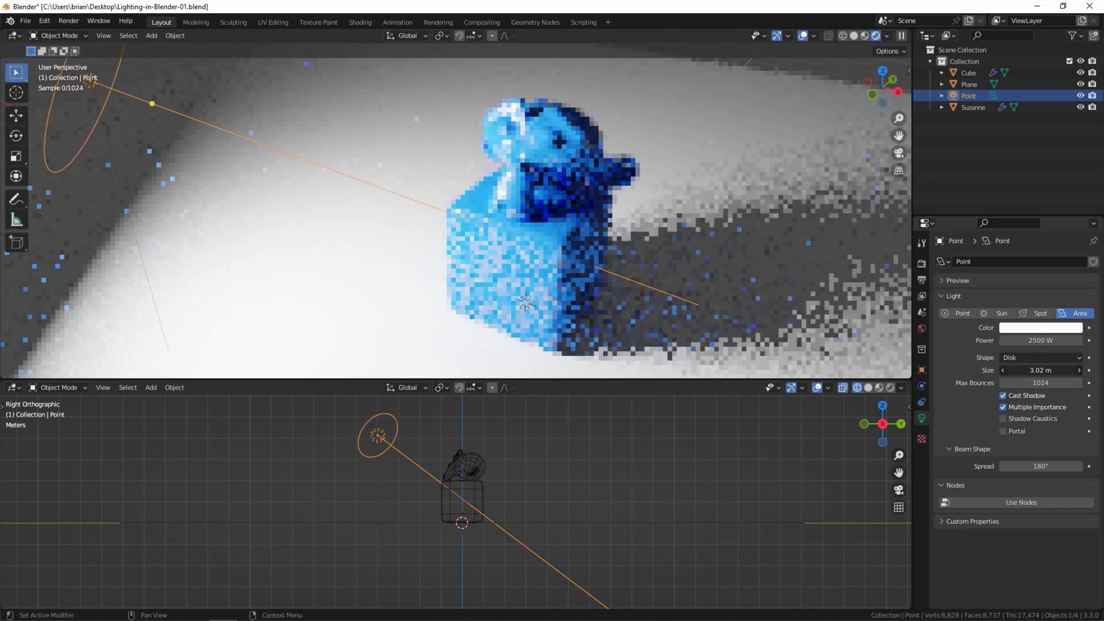
{"action": "left_click", "coordinate": [1027, 357]}
{"action": "left_click", "coordinate": [952, 398]}
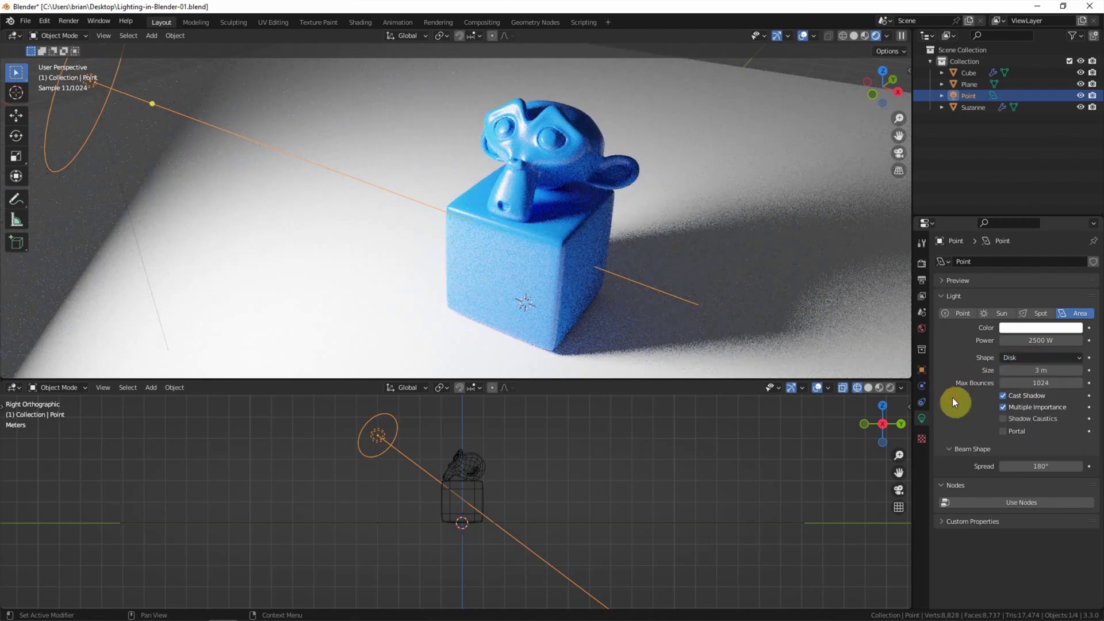
{"action": "left_click_drag", "start_coordinate": [1023, 370], "coordinate": [1064, 371]}
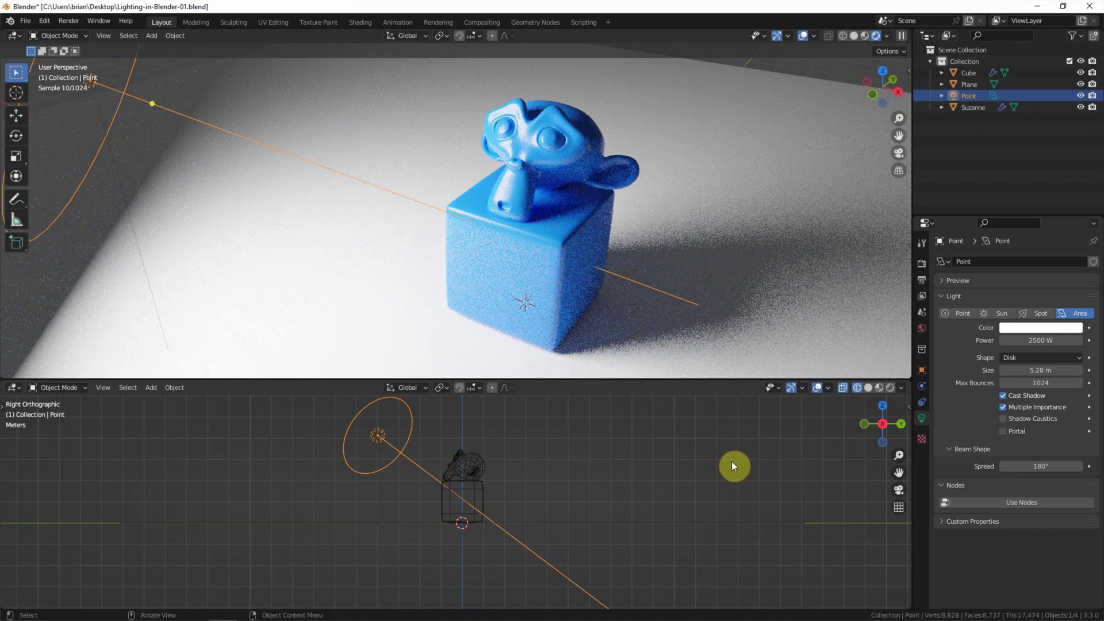
{"action": "left_click", "coordinate": [322, 439]}
{"action": "left_click", "coordinate": [378, 437]}
- Delete the light and turn the enlarged lower area into the World shader editor
{"action": "key", "text": "Delete"}
{"action": "left_click_drag", "start_coordinate": [357, 379], "coordinate": [353, 360]}
{"action": "left_click", "coordinate": [12, 366]}
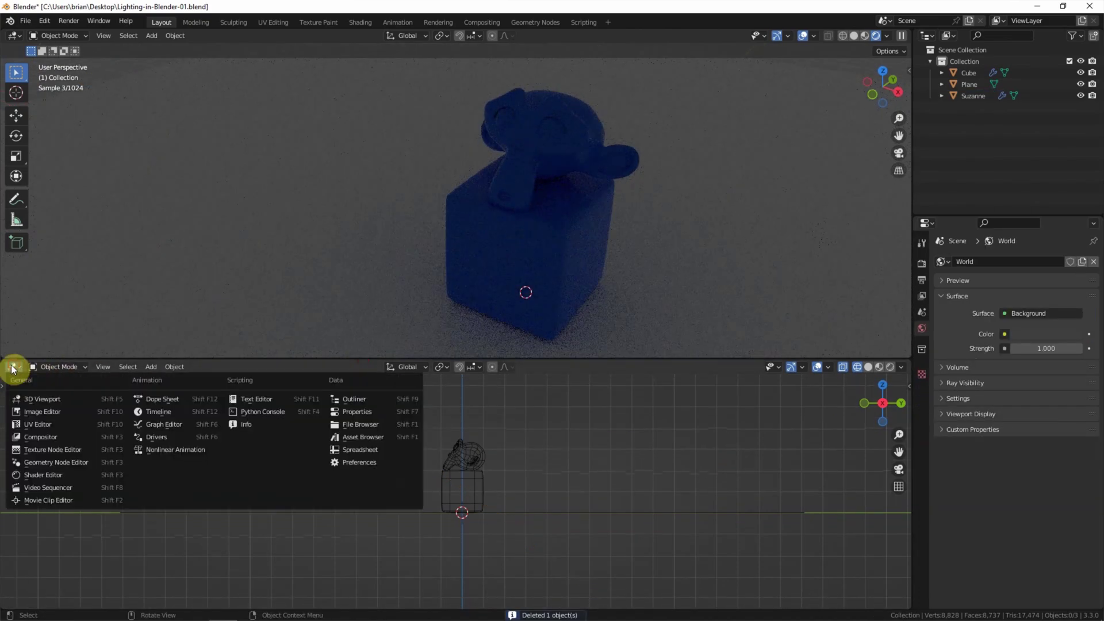
{"action": "left_click", "coordinate": [31, 475]}
{"action": "left_click", "coordinate": [51, 366]}
{"action": "left_click", "coordinate": [55, 391]}
- Brighten the World Background colour from black to grey (value 0.279)
{"action": "scroll", "coordinate": [292, 495], "scroll_direction": "up", "scroll_amount": 2}
{"action": "scroll", "coordinate": [292, 495], "scroll_direction": "up", "scroll_amount": 2}
{"action": "middle_click_drag", "start_coordinate": [197, 484], "coordinate": [357, 460]}
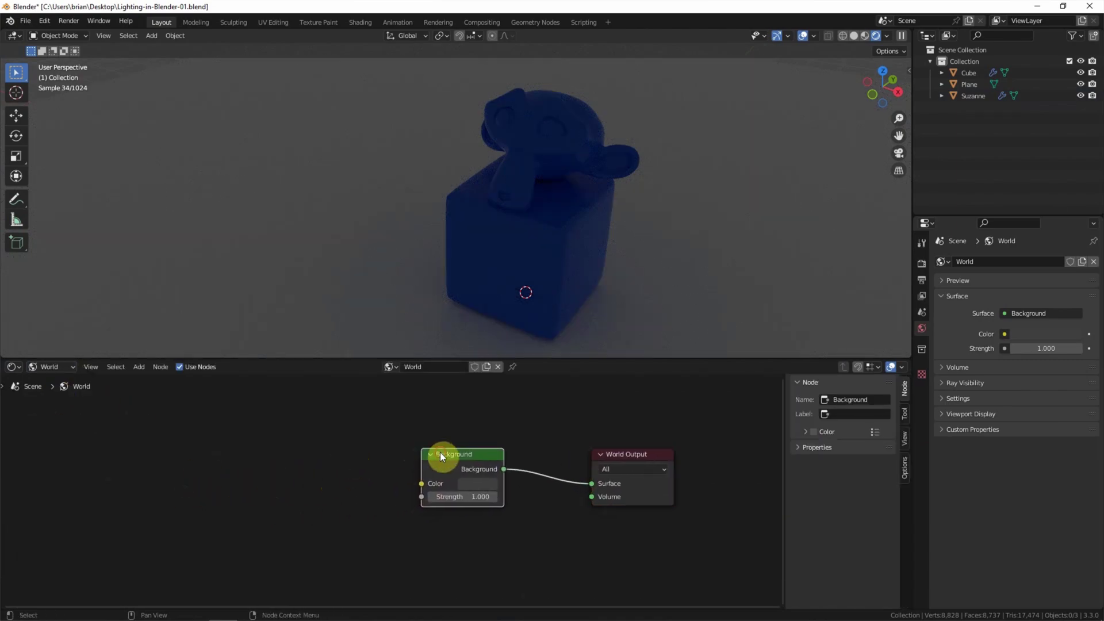
{"action": "left_click", "coordinate": [475, 488]}
{"action": "left_click_drag", "start_coordinate": [560, 381], "coordinate": [559, 352]}
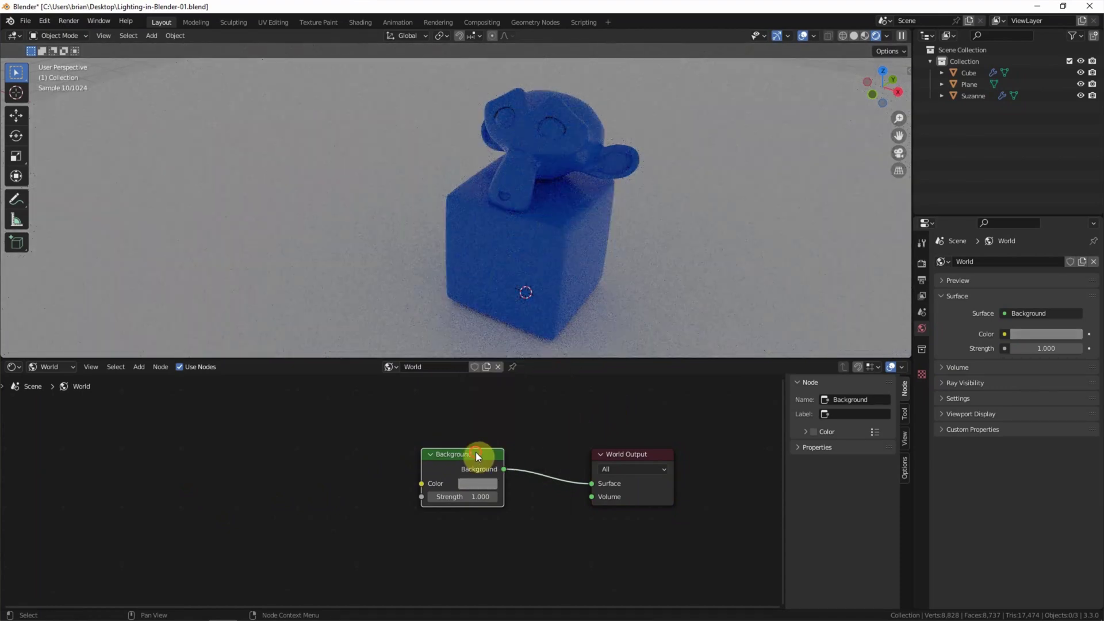
{"action": "left_click_drag", "start_coordinate": [475, 453], "coordinate": [508, 455]}
- Add an Environment Texture node and link its Color to the Background Color
{"action": "left_click", "coordinate": [139, 368]}
{"action": "type", "text": "er"}
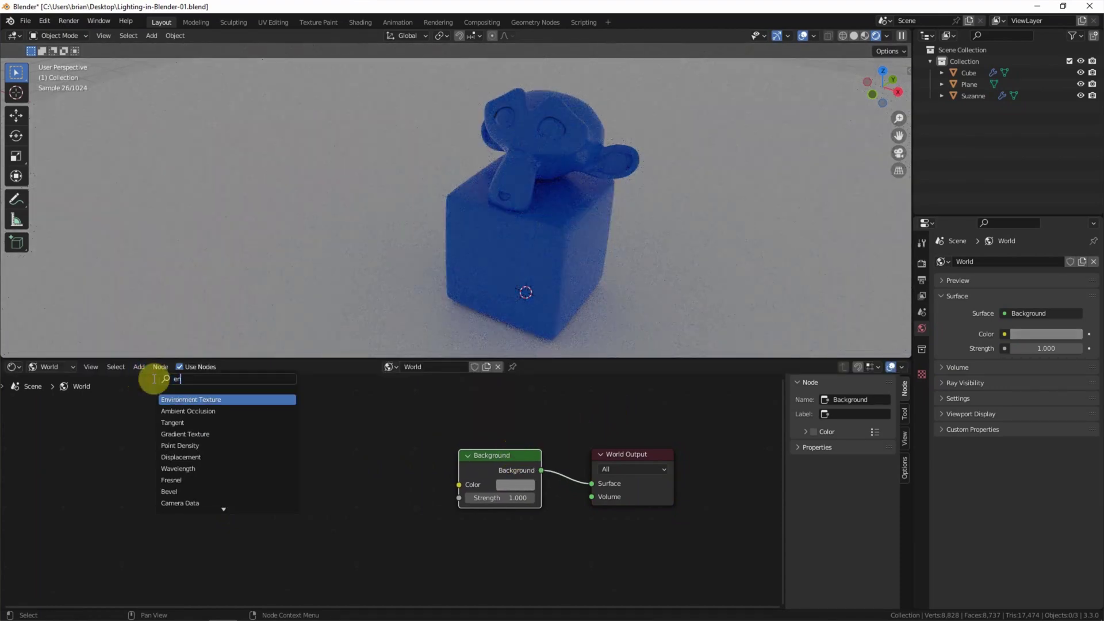
{"action": "key", "text": "Return"}
{"action": "left_click", "coordinate": [254, 429]}
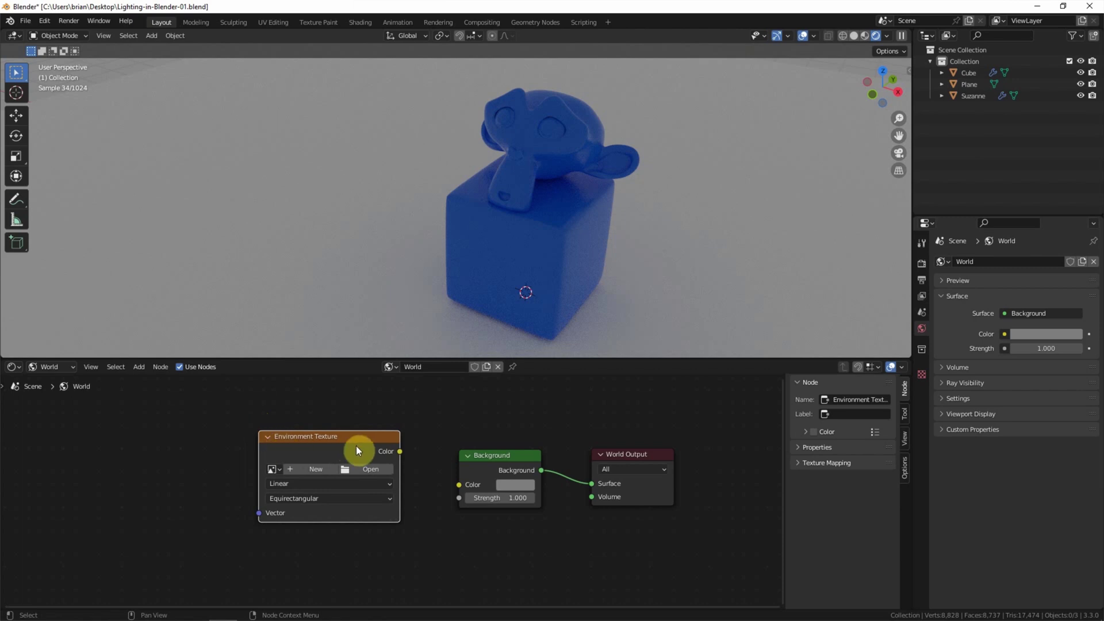
{"action": "left_click_drag", "start_coordinate": [399, 450], "coordinate": [440, 489]}
- Load Photo-studio-with-umbrella.hdr into it and set Background strength to 2
{"action": "left_click", "coordinate": [368, 470]}
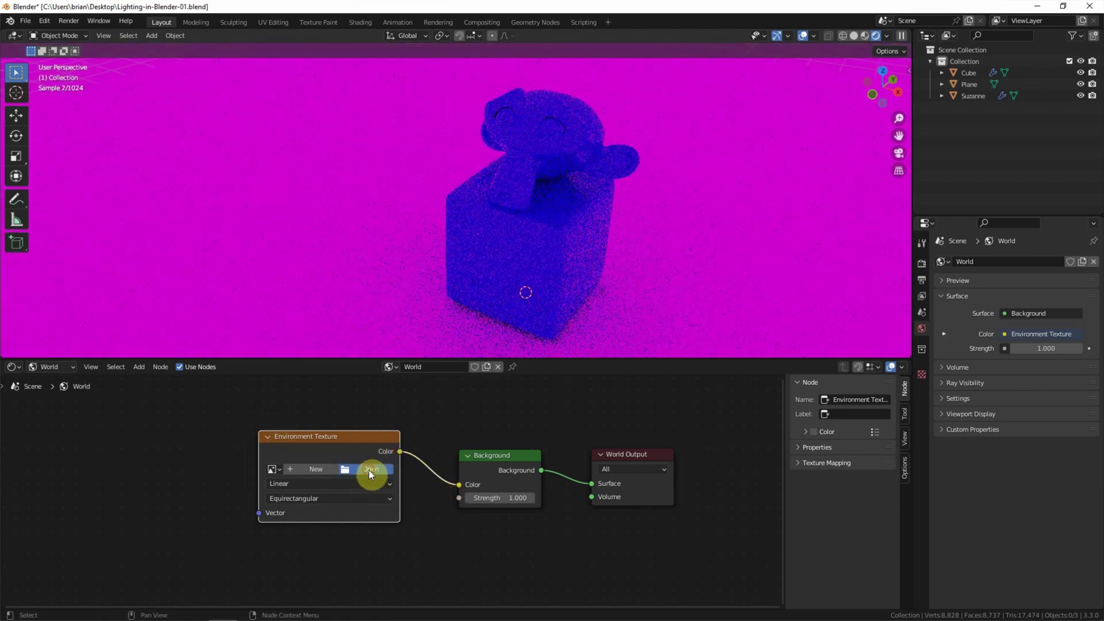
{"action": "left_click", "coordinate": [430, 225]}
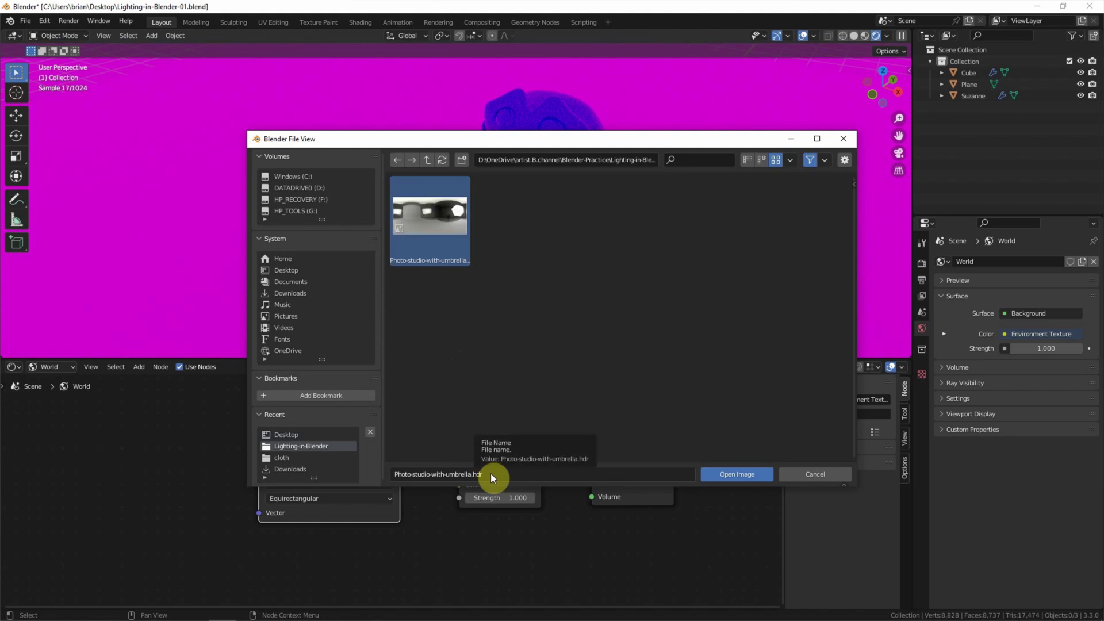
{"action": "left_click", "coordinate": [722, 475]}
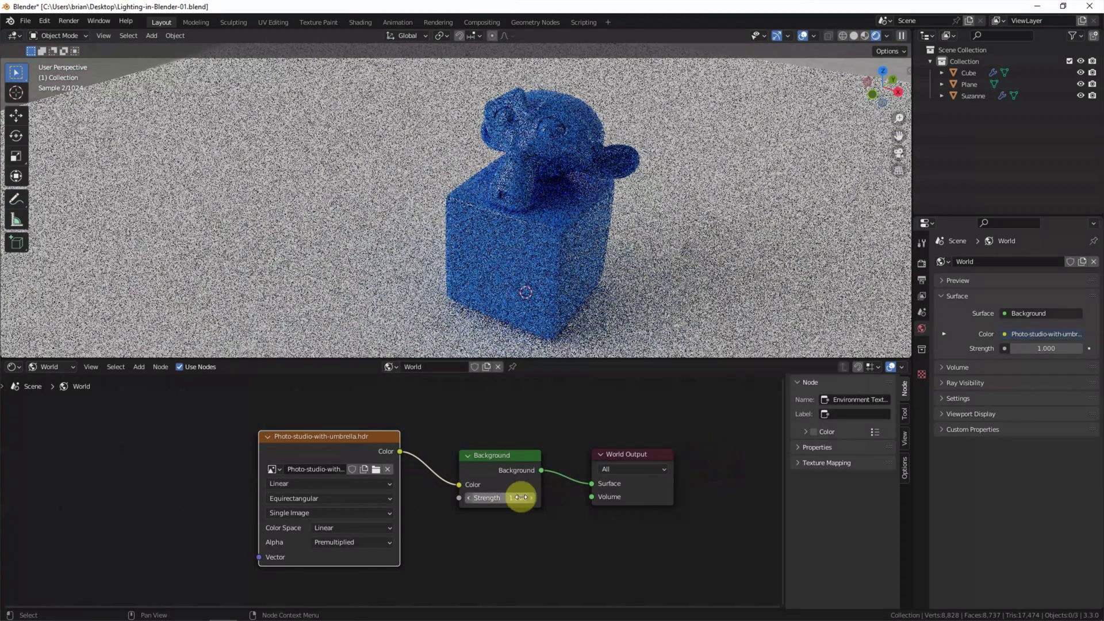
{"action": "left_click", "coordinate": [505, 498]}
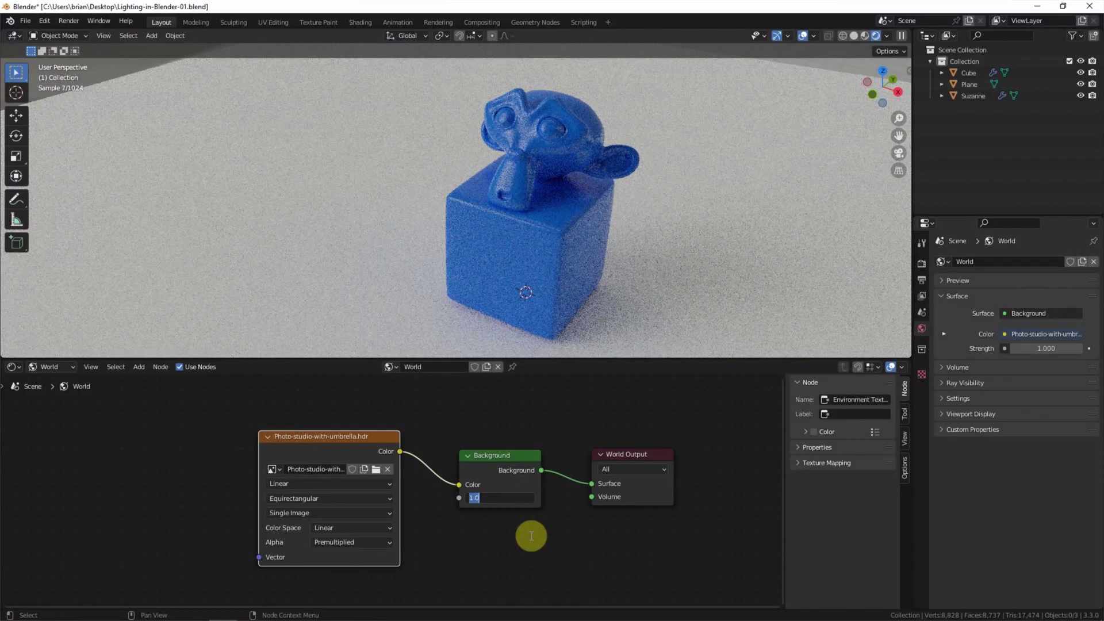
{"action": "type", "text": "2"}
{"action": "key", "text": "Return"}
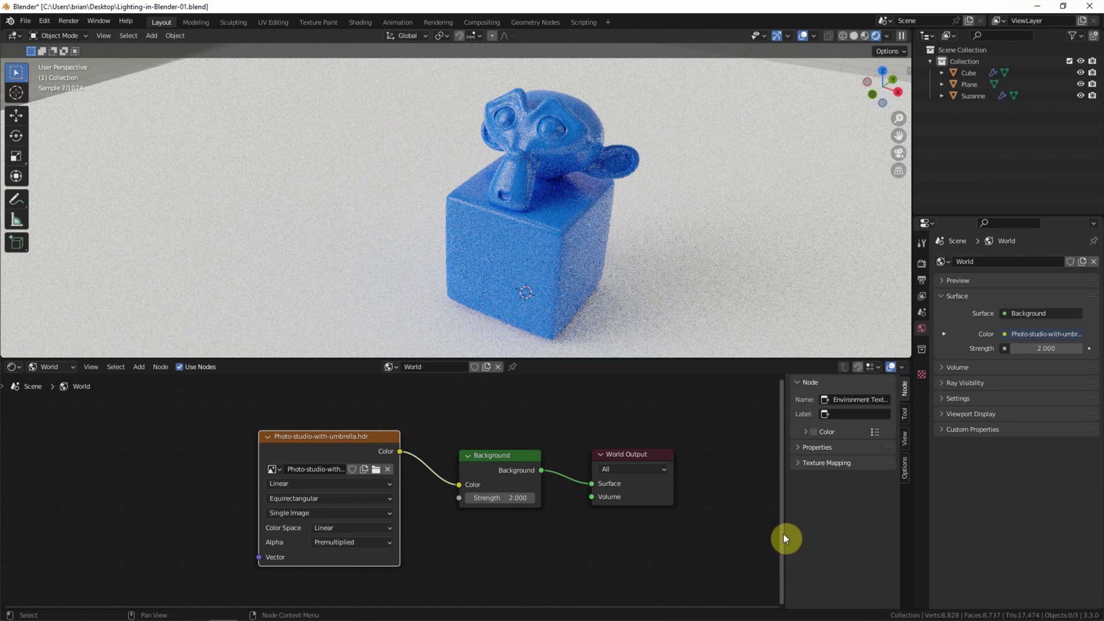
{"action": "left_click_drag", "start_coordinate": [783, 534], "coordinate": [907, 529]}
- Add Texture Coordinate and Mapping nodes, linking Generated through Mapping into the HDRI's Vector
{"action": "left_click", "coordinate": [139, 367]}
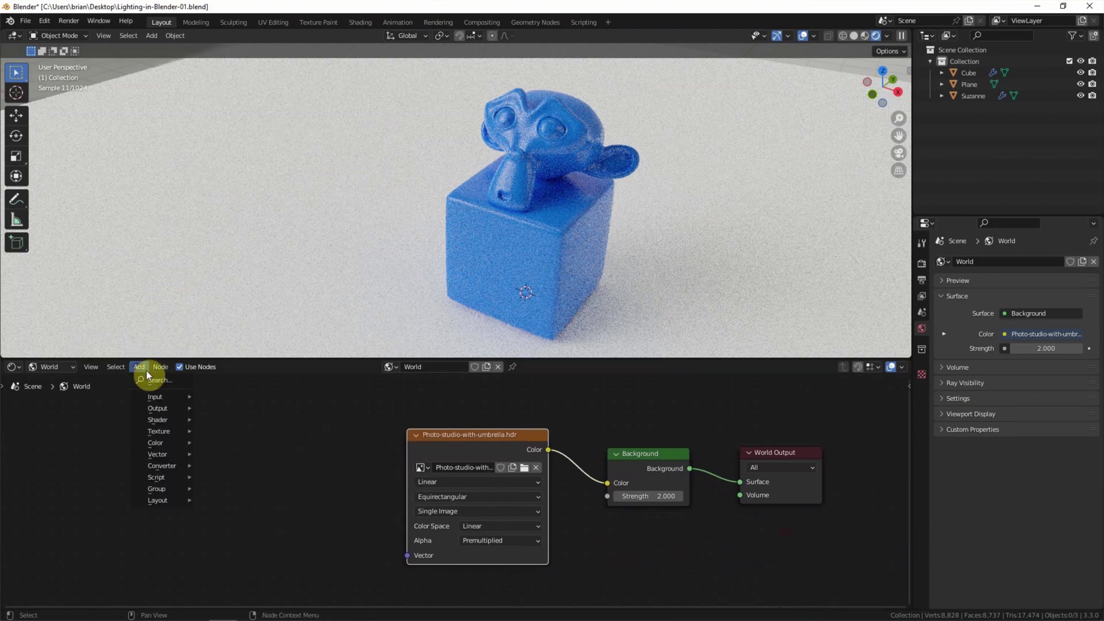
{"action": "type", "text": "texture co"}
{"action": "key", "text": "Return"}
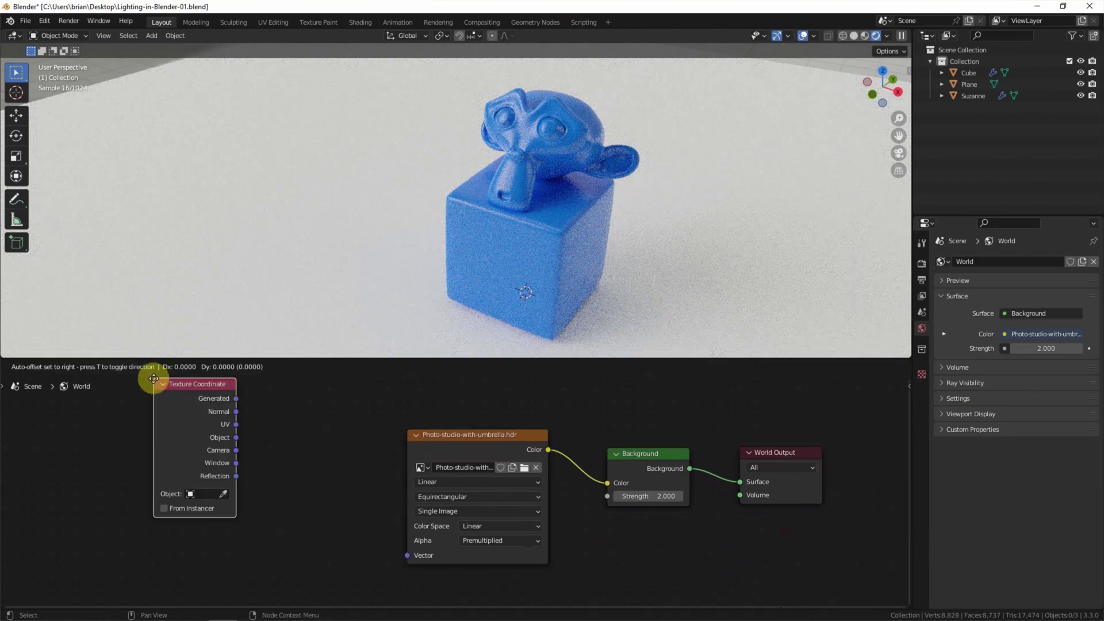
{"action": "left_click", "coordinate": [93, 420]}
{"action": "left_click", "coordinate": [139, 367]}
{"action": "type", "text": "mapp"}
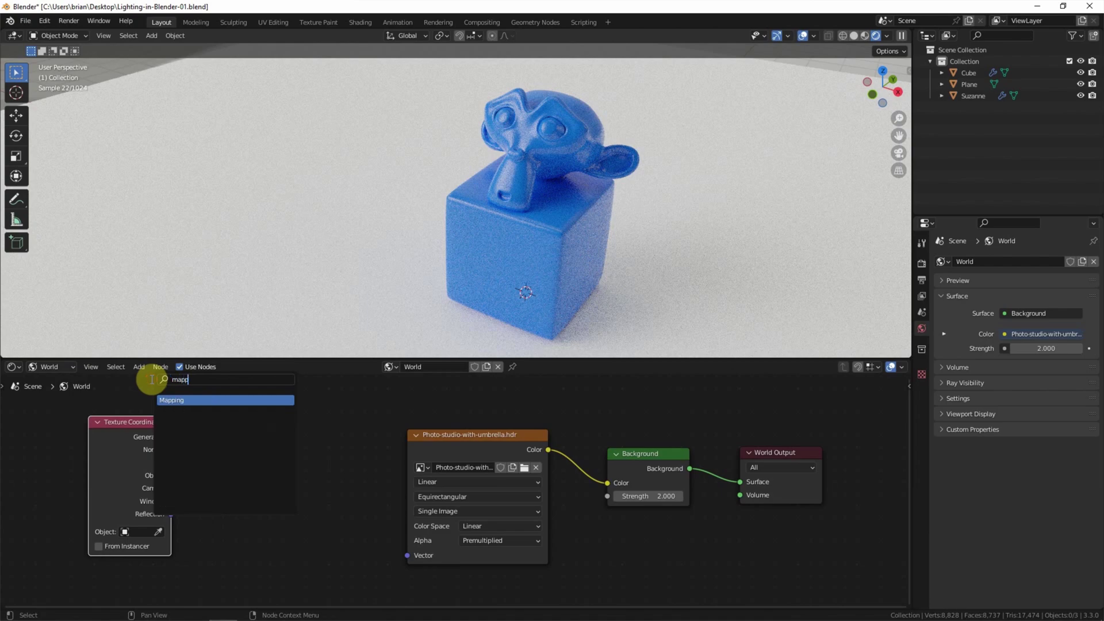
{"action": "key", "text": "Return"}
{"action": "left_click", "coordinate": [237, 398]}
{"action": "left_click_drag", "start_coordinate": [171, 436], "coordinate": [238, 451]}
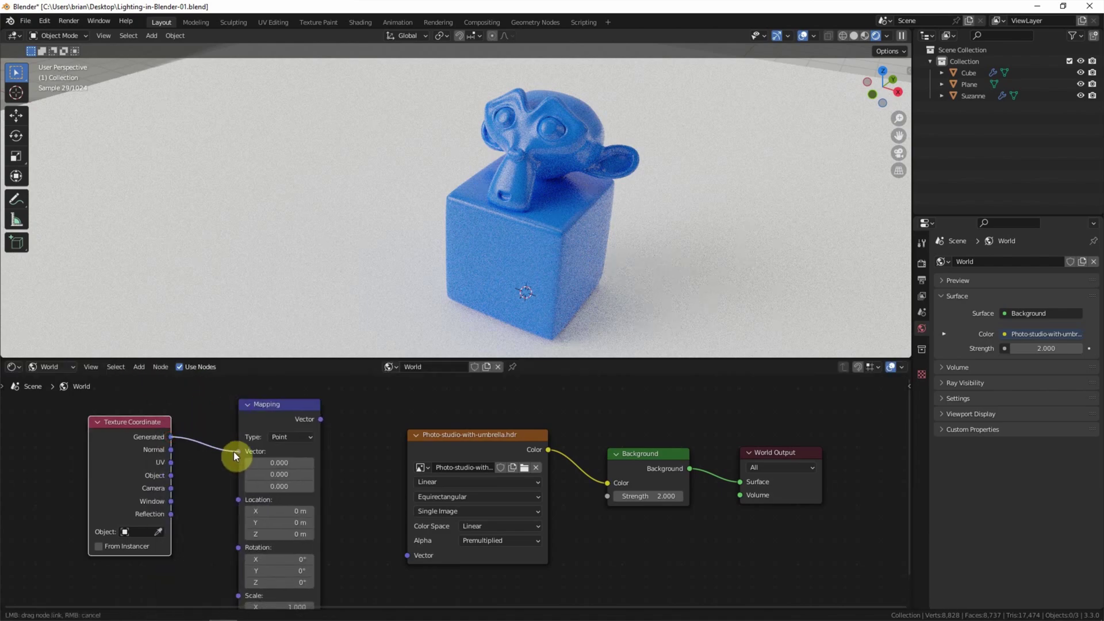
{"action": "left_click_drag", "start_coordinate": [321, 420], "coordinate": [407, 555]}
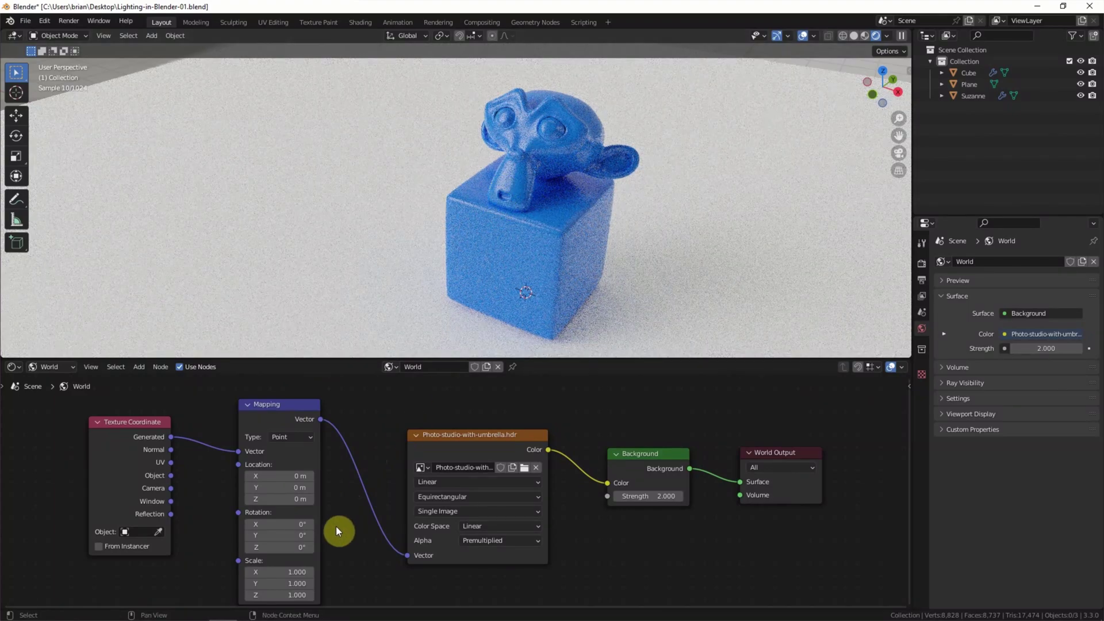
- Try Mapping Z rotation at 90°, 180° and 270°, then reset it to 0°
{"action": "double_click", "coordinate": [287, 547]}
{"action": "type", "text": "90"}
{"action": "key", "text": "Return"}
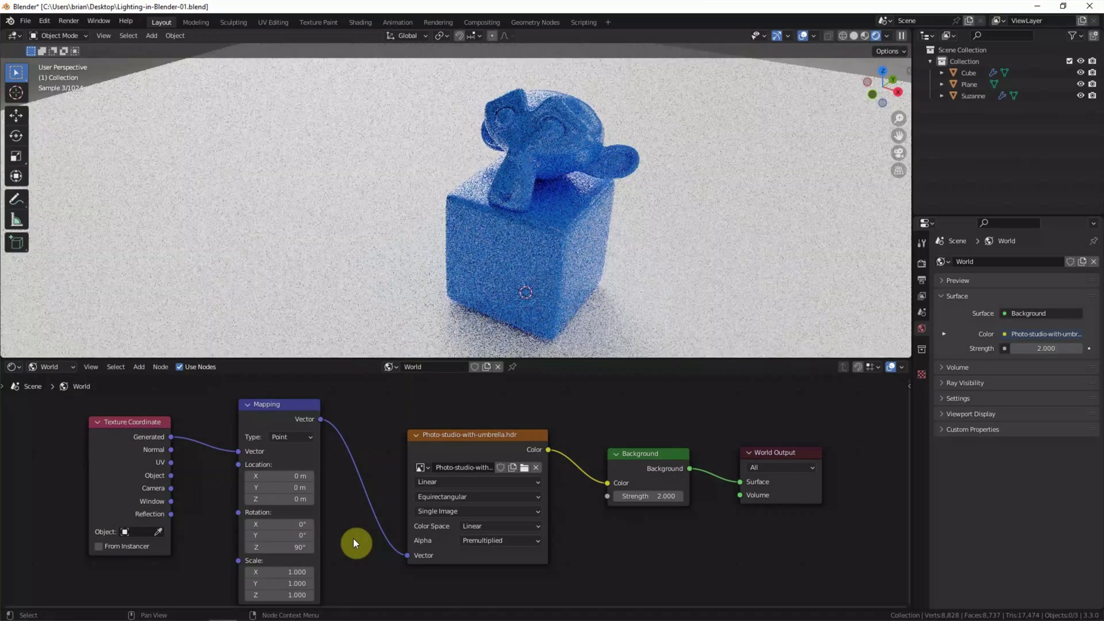
{"action": "double_click", "coordinate": [293, 547]}
{"action": "type", "text": "180"}
{"action": "key", "text": "Return"}
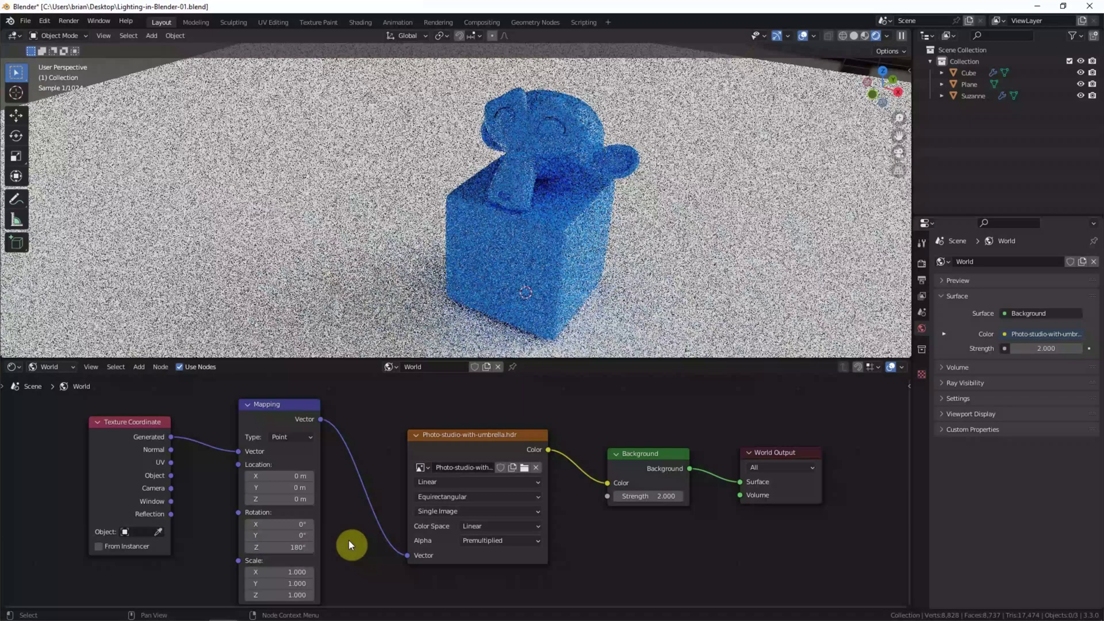
{"action": "double_click", "coordinate": [294, 547]}
{"action": "type", "text": "270"}
{"action": "key", "text": "Return"}
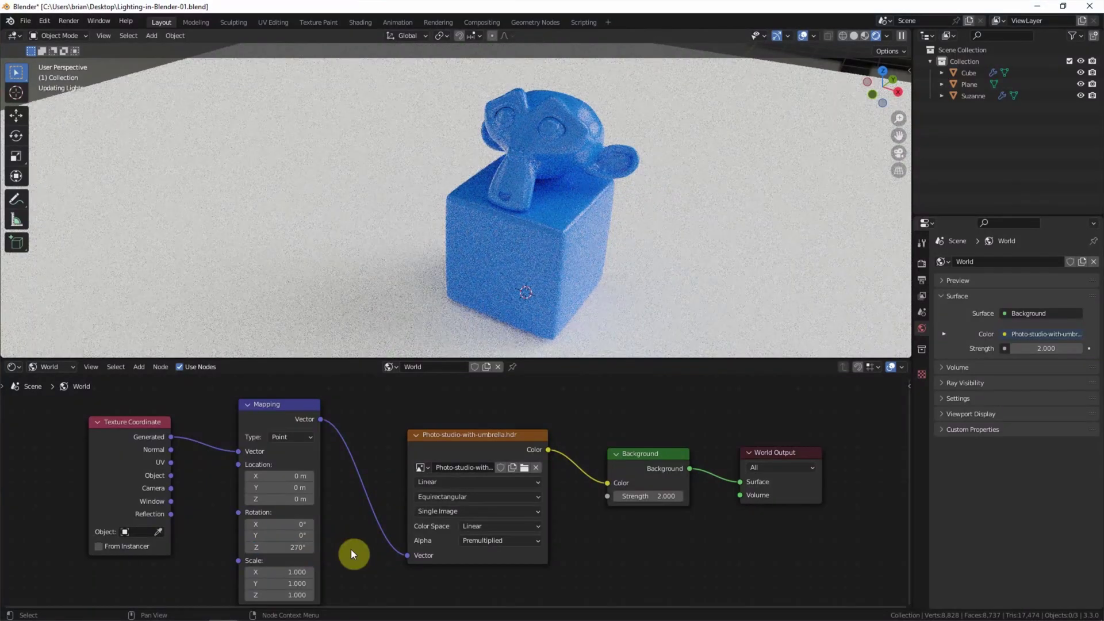
{"action": "double_click", "coordinate": [306, 547]}
{"action": "type", "text": "0"}
{"action": "key", "text": "Return"}
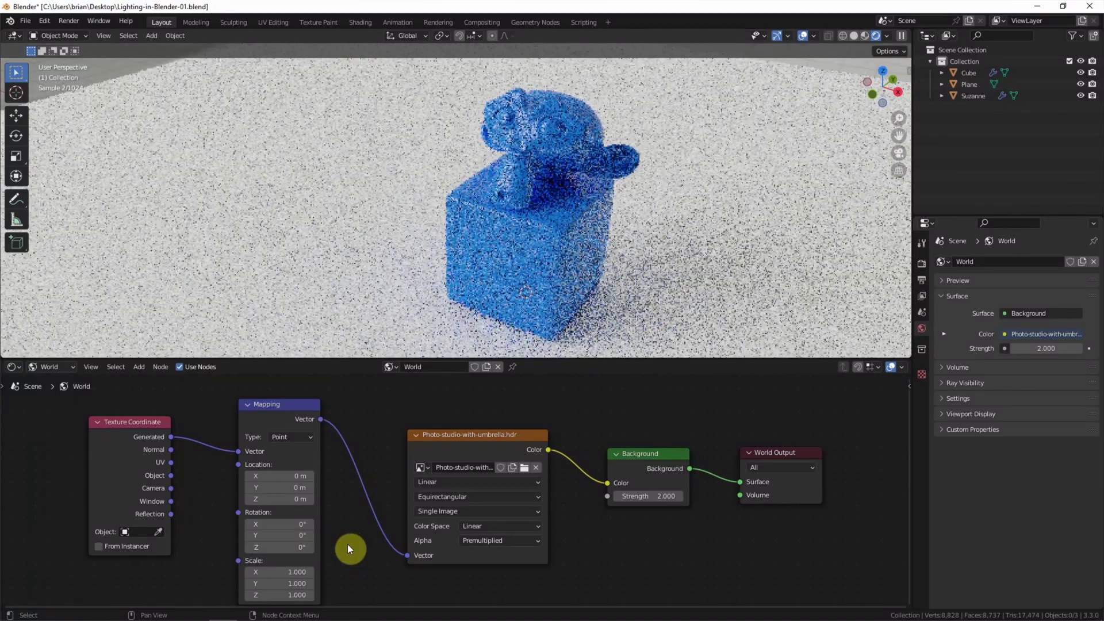